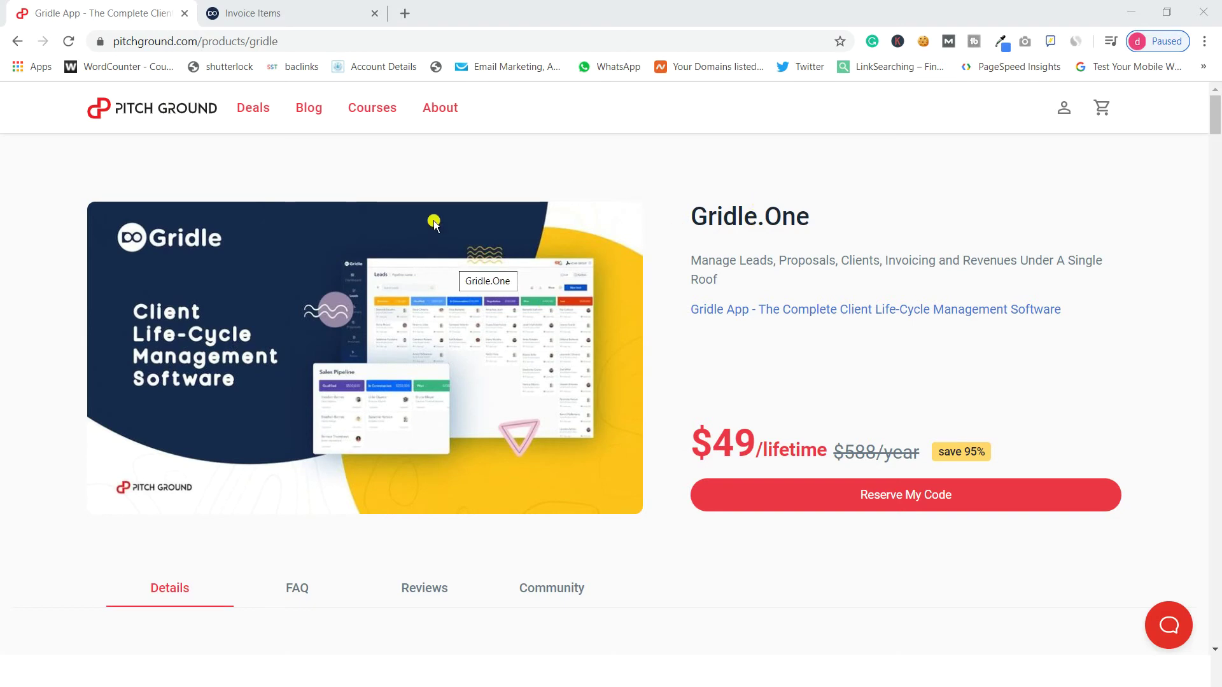
# Review the Gridle.One deal page, including the product introduction and the $49 plan's features
pyautogui.scroll(-6, 428, 238)
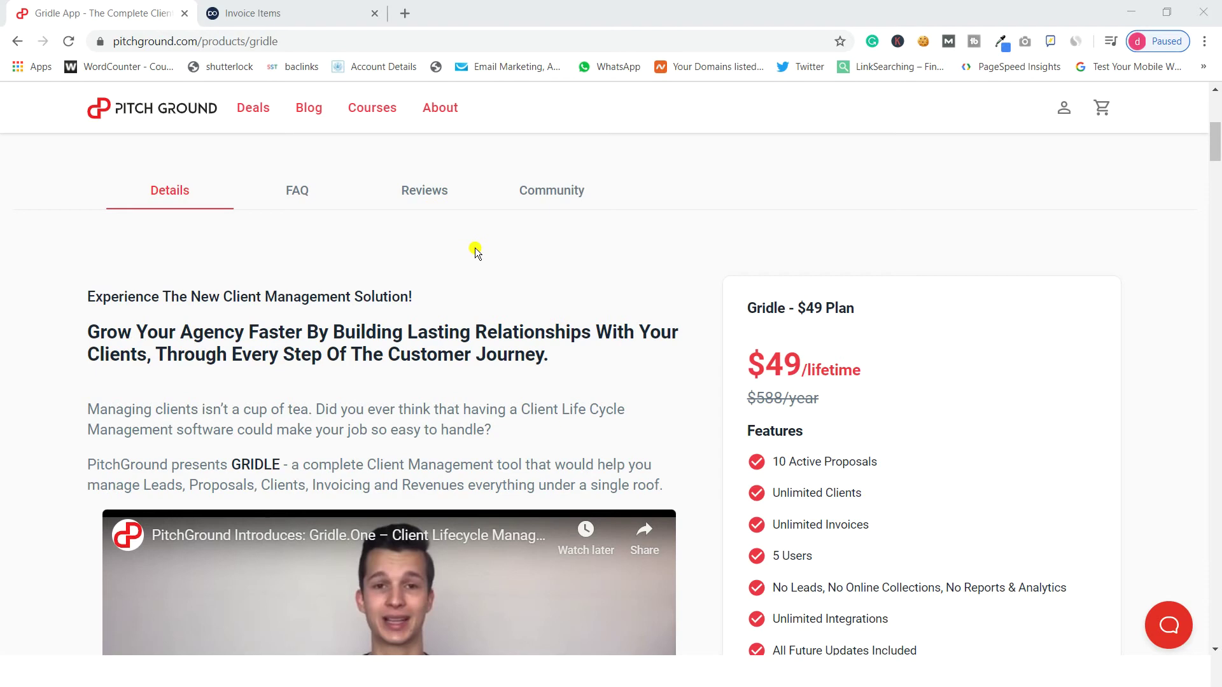
pyautogui.scroll(-2, 476, 252)
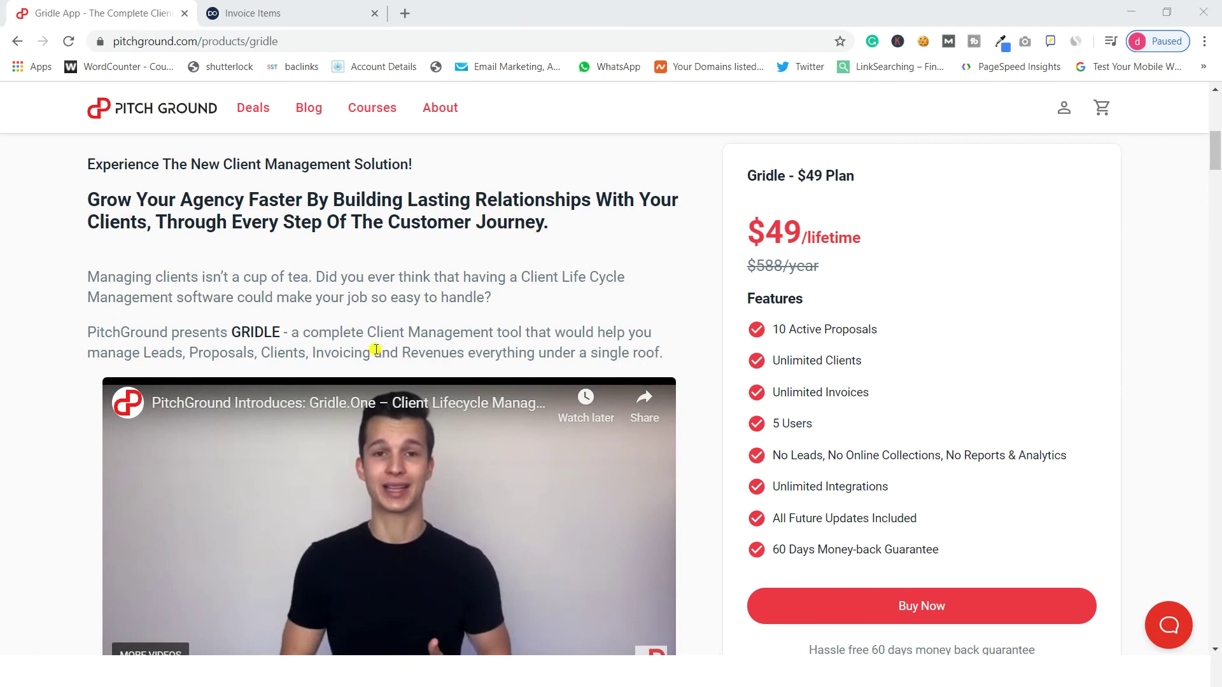
pyautogui.scroll(5, 381, 264)
# Switch to the Gridle app and examine its dashboard from the invoices, proposals and leads summaries down to the feedback and help links
pyautogui.click(275, 12)
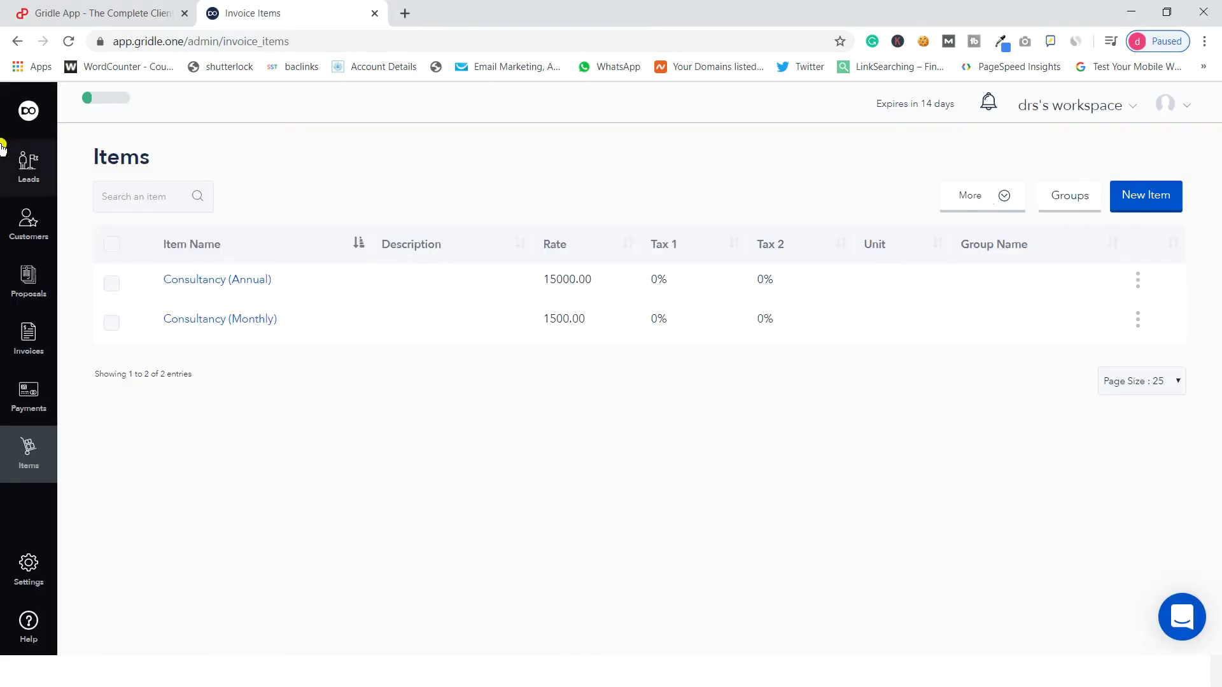
pyautogui.click(28, 121)
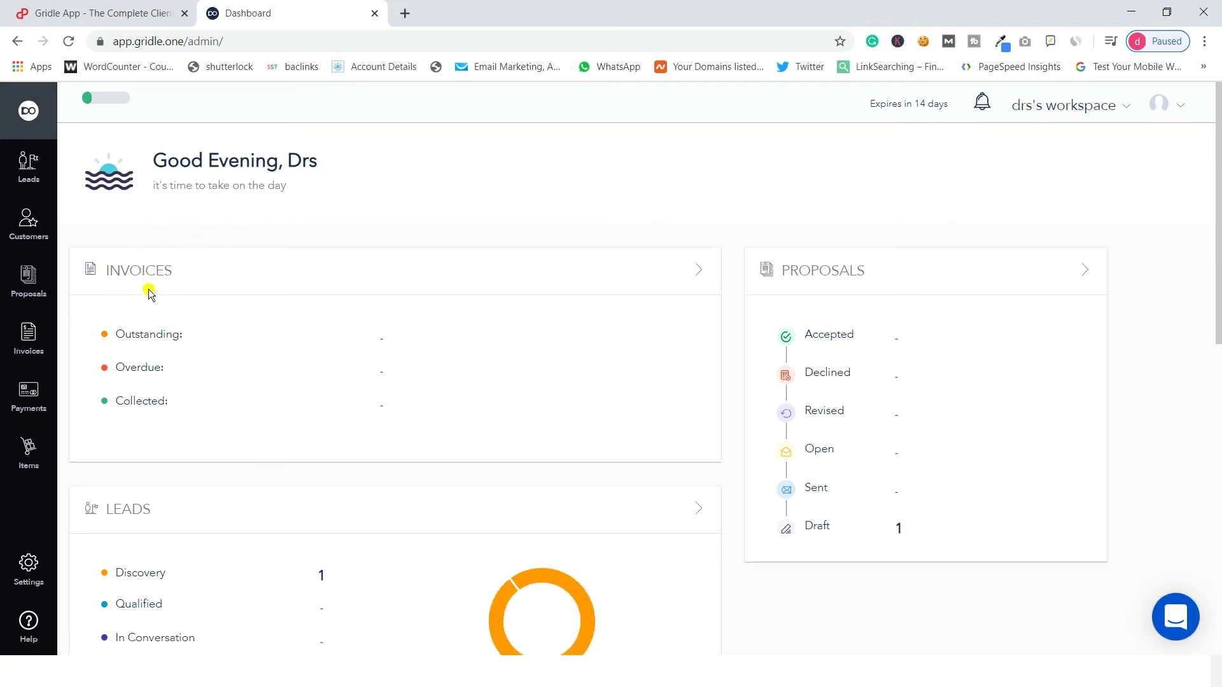
pyautogui.scroll(-2, 229, 299)
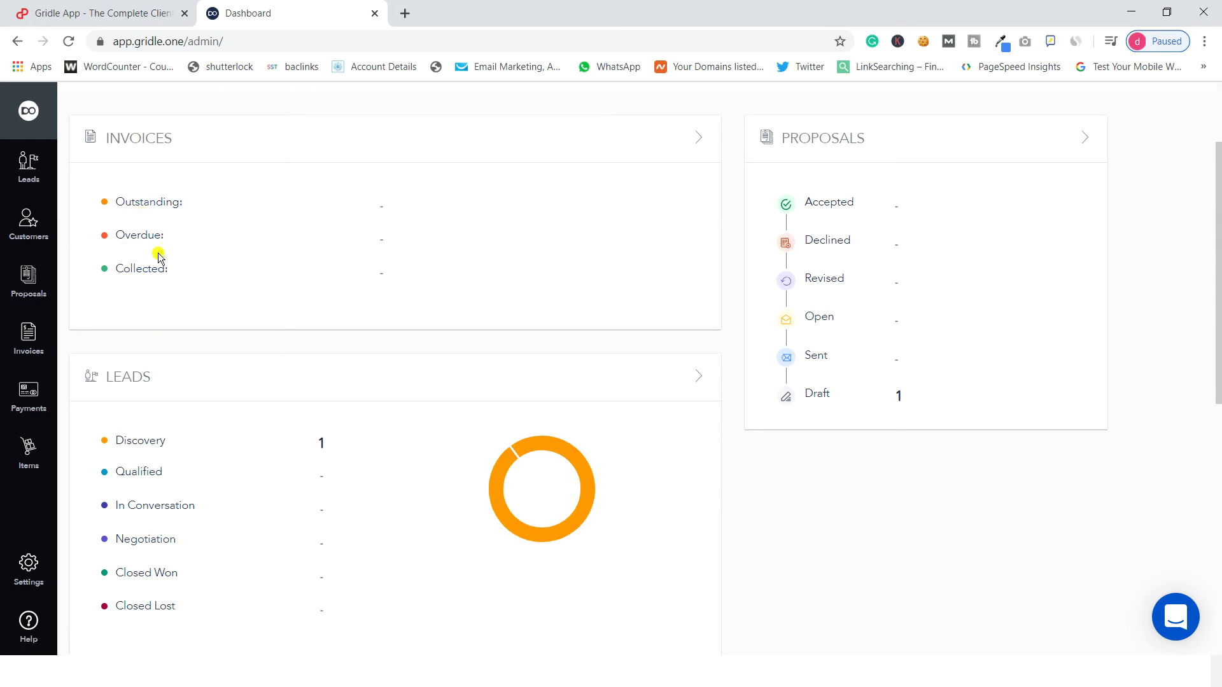
pyautogui.scroll(-4, 166, 264)
pyautogui.scroll(2, 164, 172)
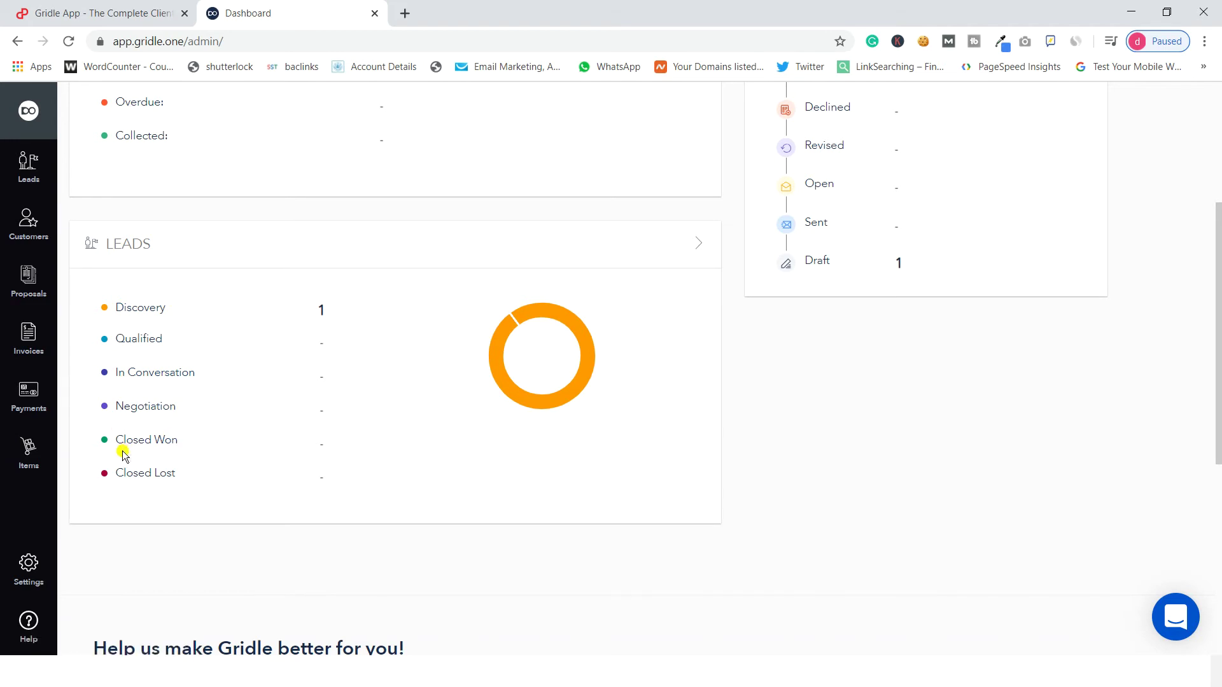
pyautogui.scroll(-6, 209, 438)
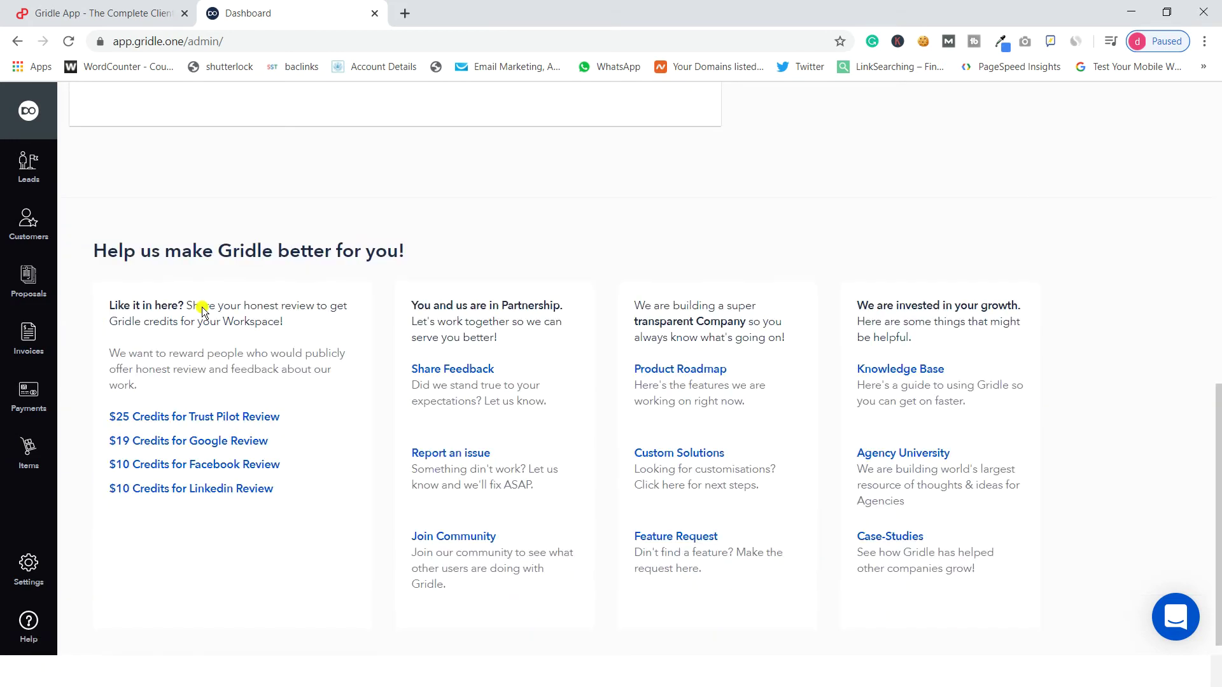
pyautogui.scroll(10, 587, 227)
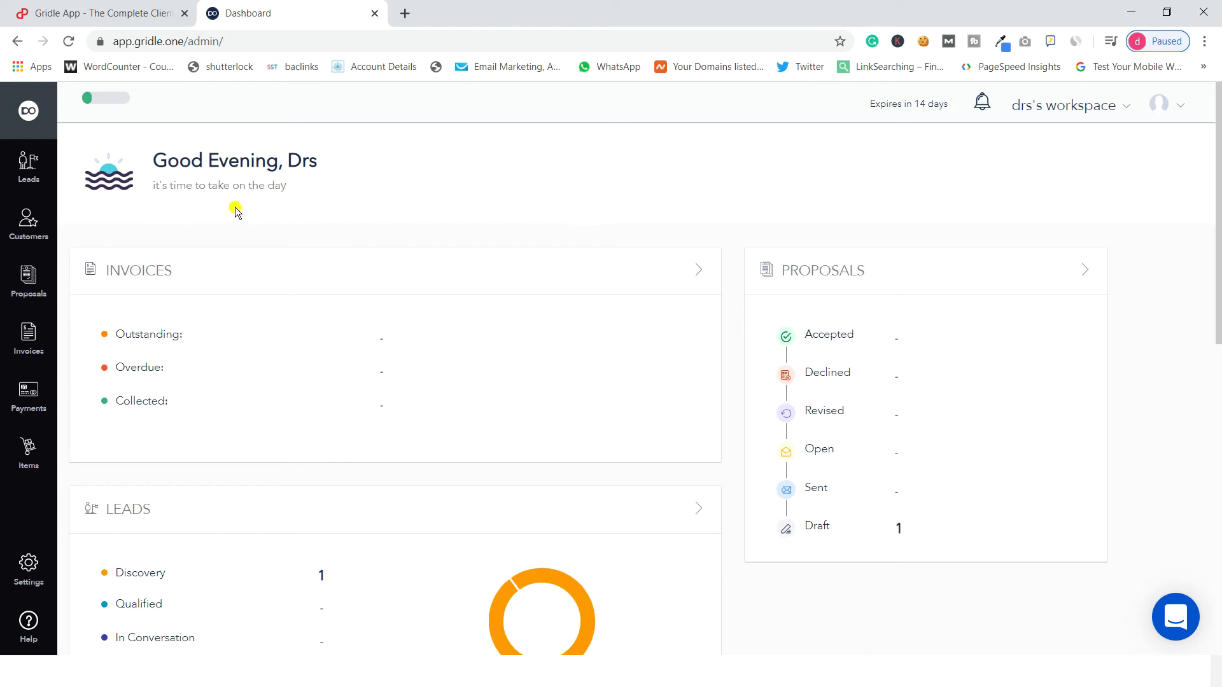
# Open the Leads list and inspect the existing lead's status choices and the additional import, export and email options
pyautogui.click(24, 168)
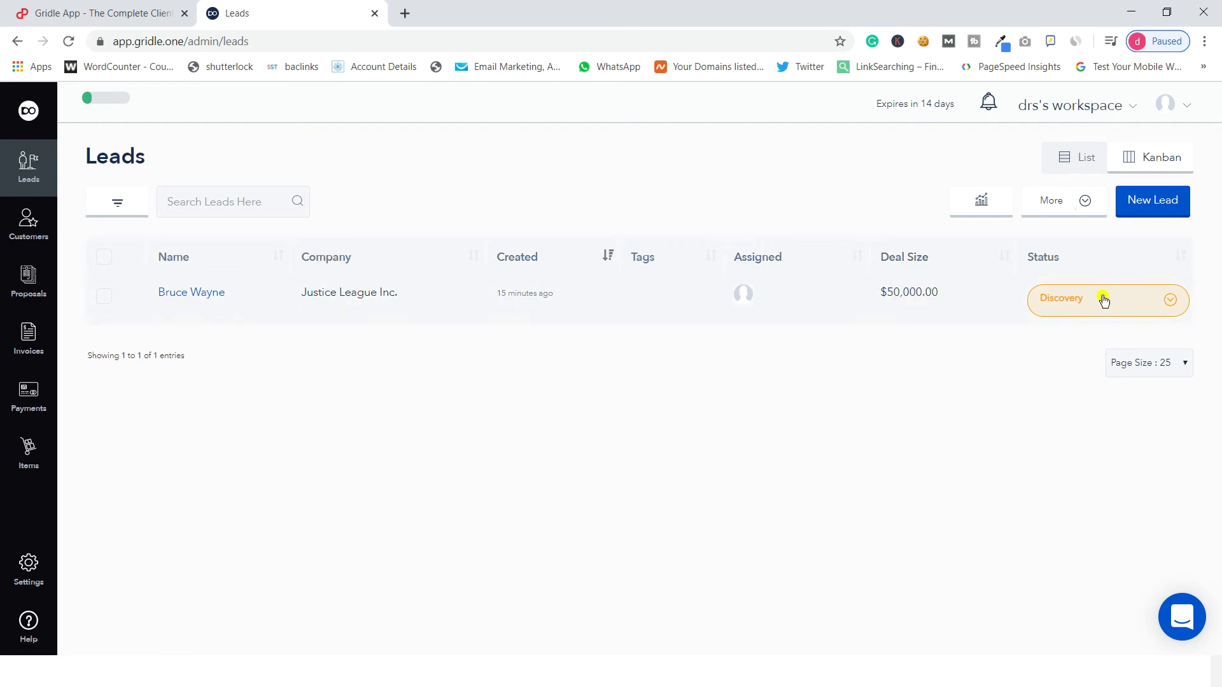
pyautogui.click(1115, 310)
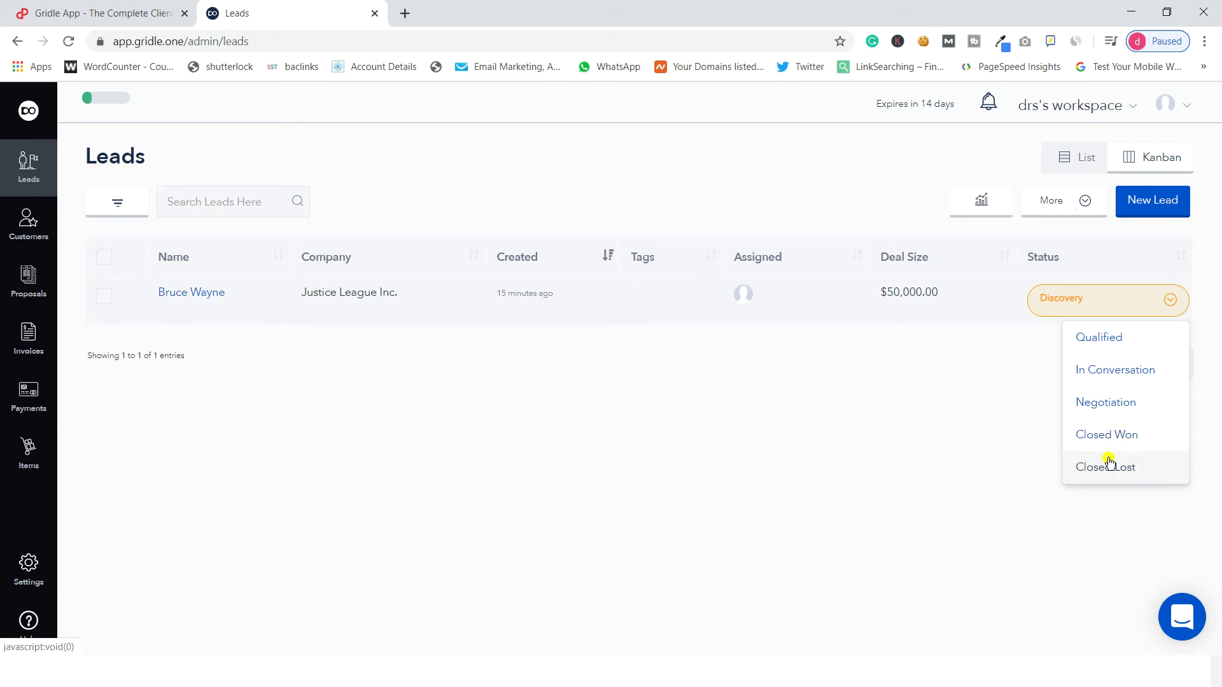
pyautogui.click(1007, 438)
pyautogui.click(1060, 201)
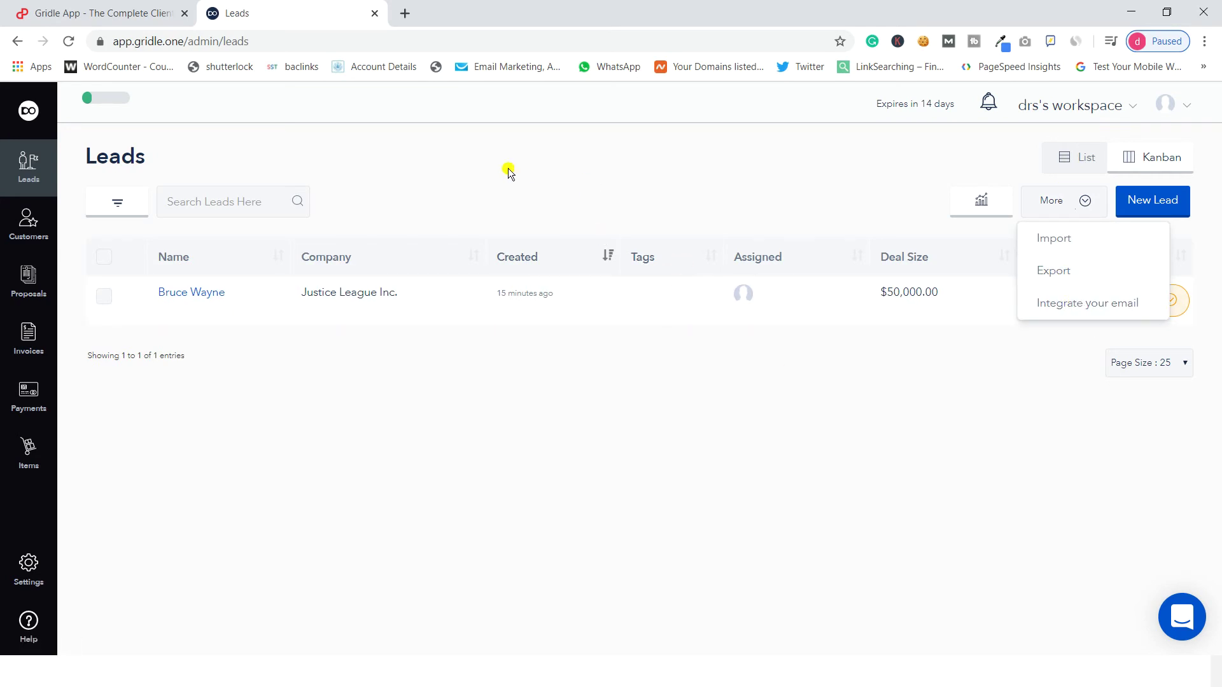
pyautogui.click(861, 160)
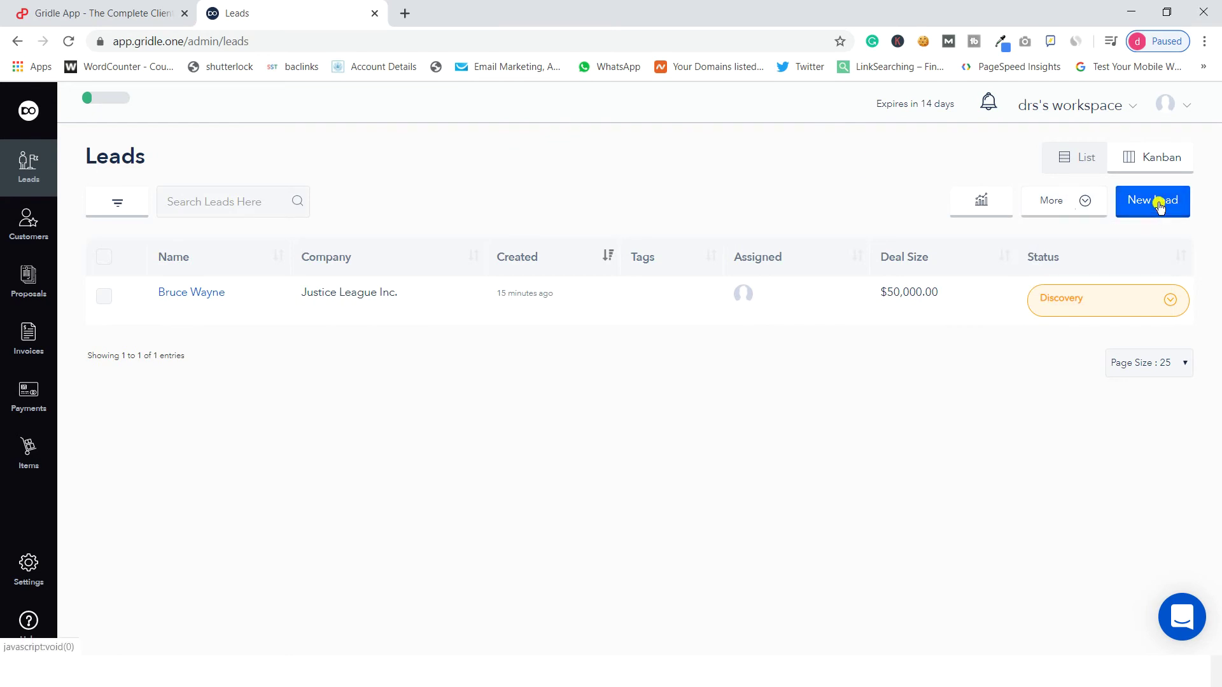
# Start a new lead and examine the contact, company and deal size fields under Lead Information
pyautogui.click(1160, 206)
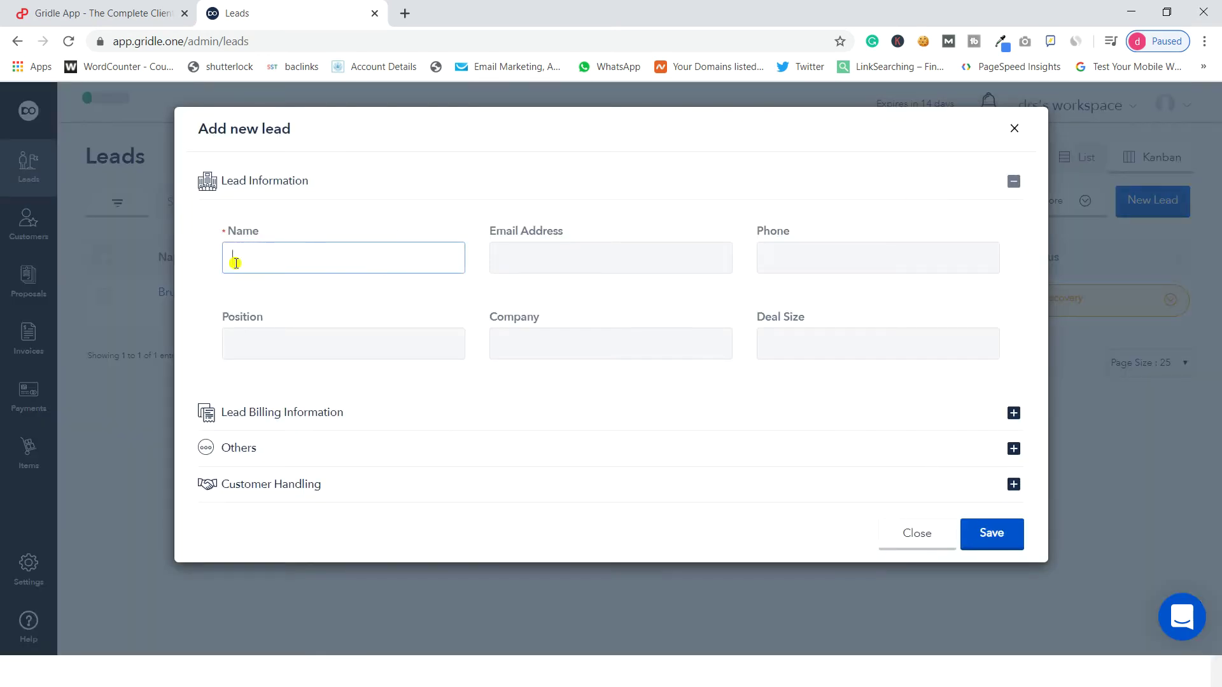
pyautogui.click(552, 259)
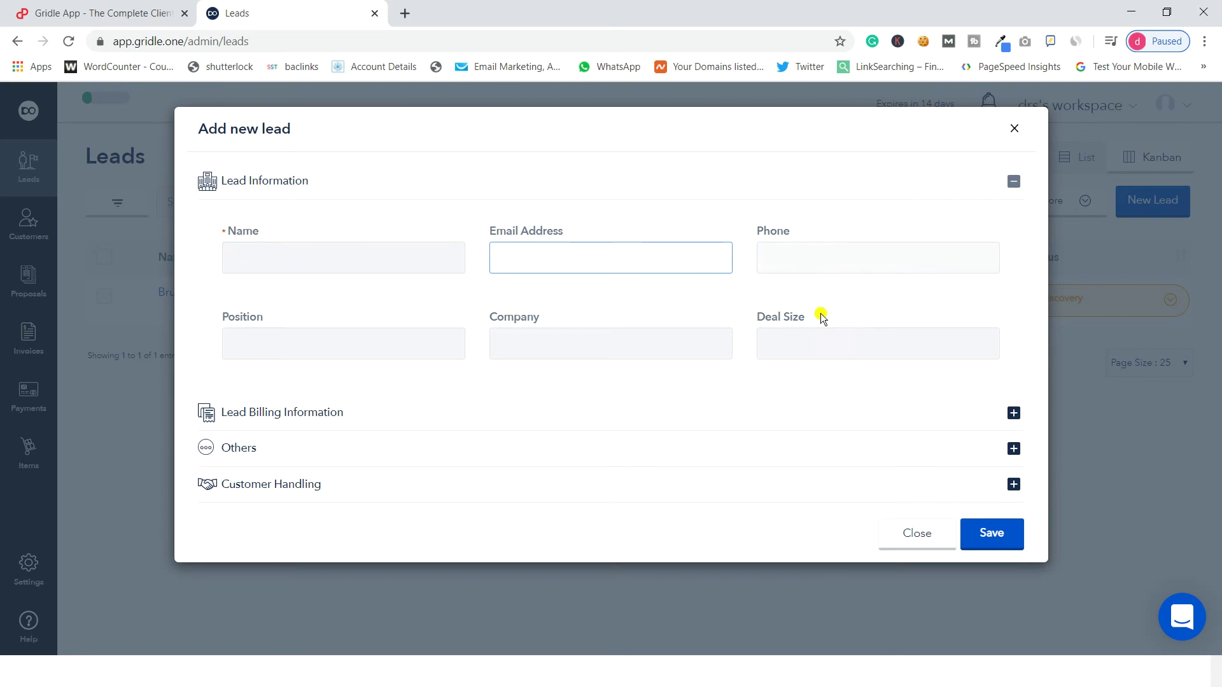
pyautogui.click(827, 258)
pyautogui.click(554, 341)
pyautogui.click(789, 336)
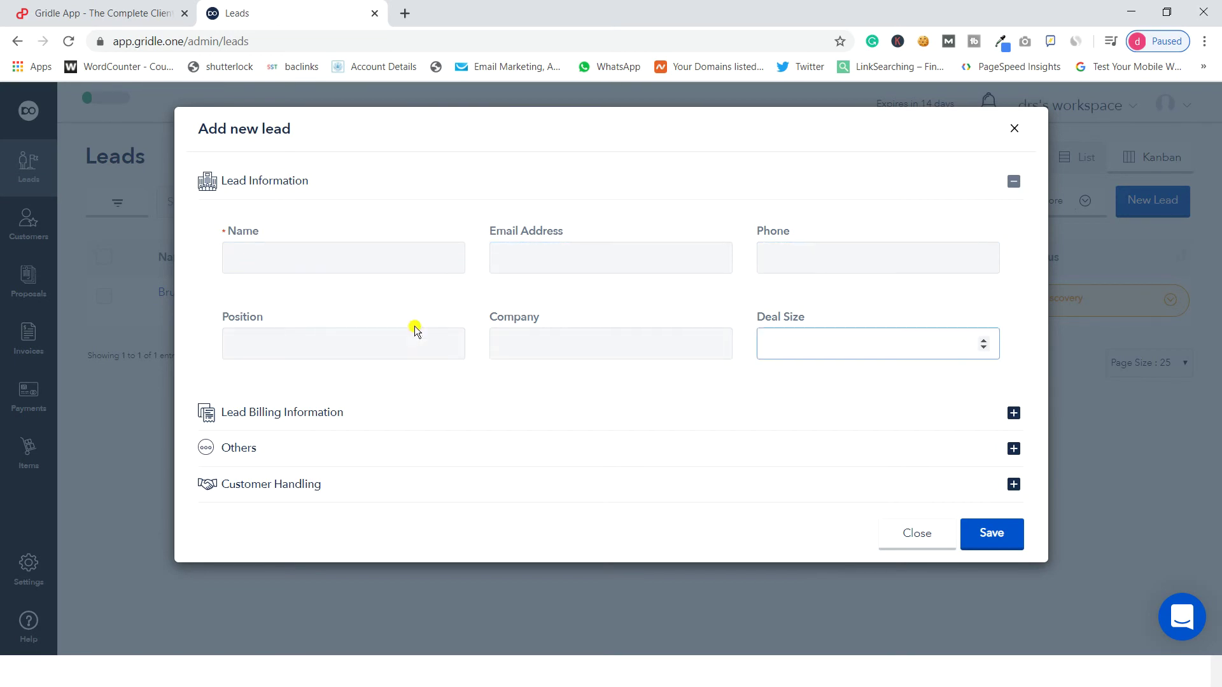
# Expand the new lead's billing information and examine its address, city, state, country and zip code fields
pyautogui.click(1014, 413)
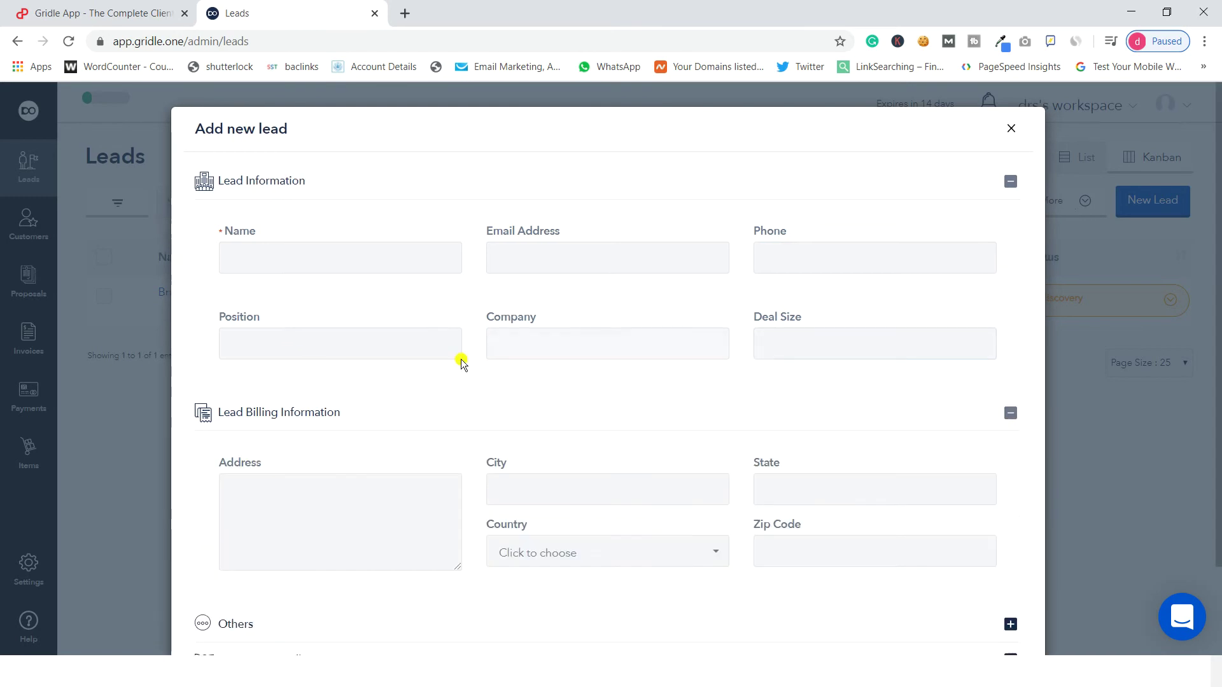
pyautogui.scroll(-2, 463, 414)
pyautogui.click(326, 406)
pyautogui.click(588, 382)
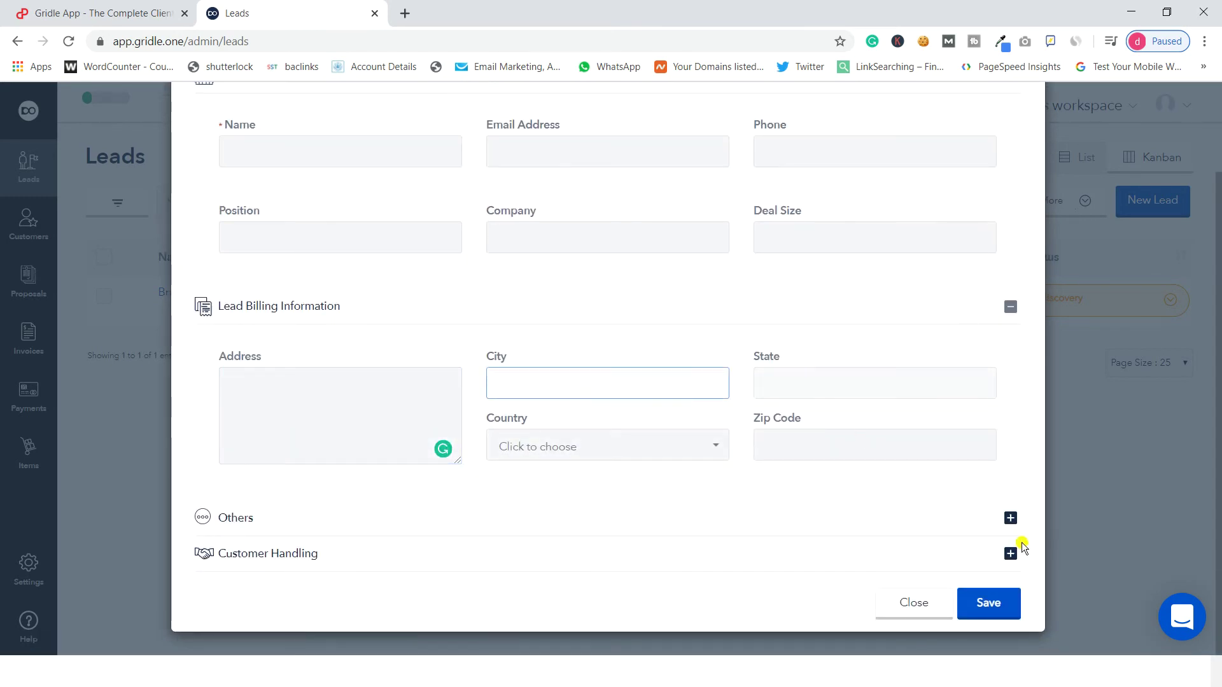
# Examine the new lead's Others and Customer Handling sections, and close the form without saving
pyautogui.click(1010, 517)
pyautogui.scroll(-4, 810, 445)
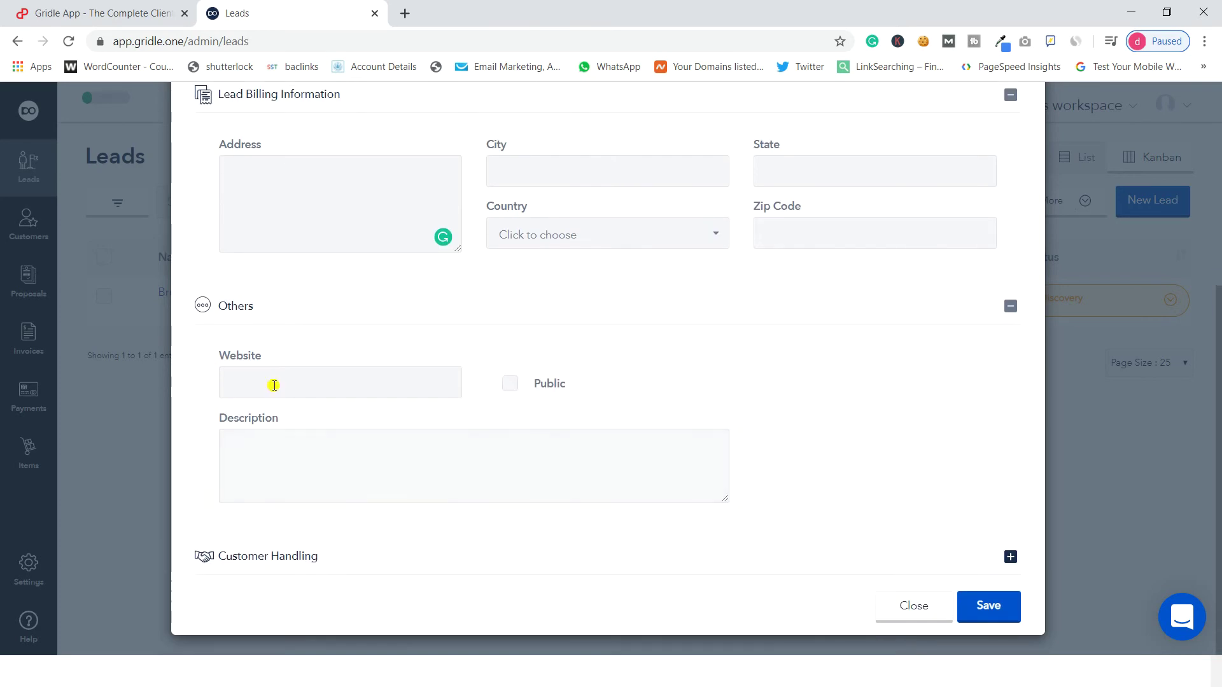
pyautogui.click(362, 480)
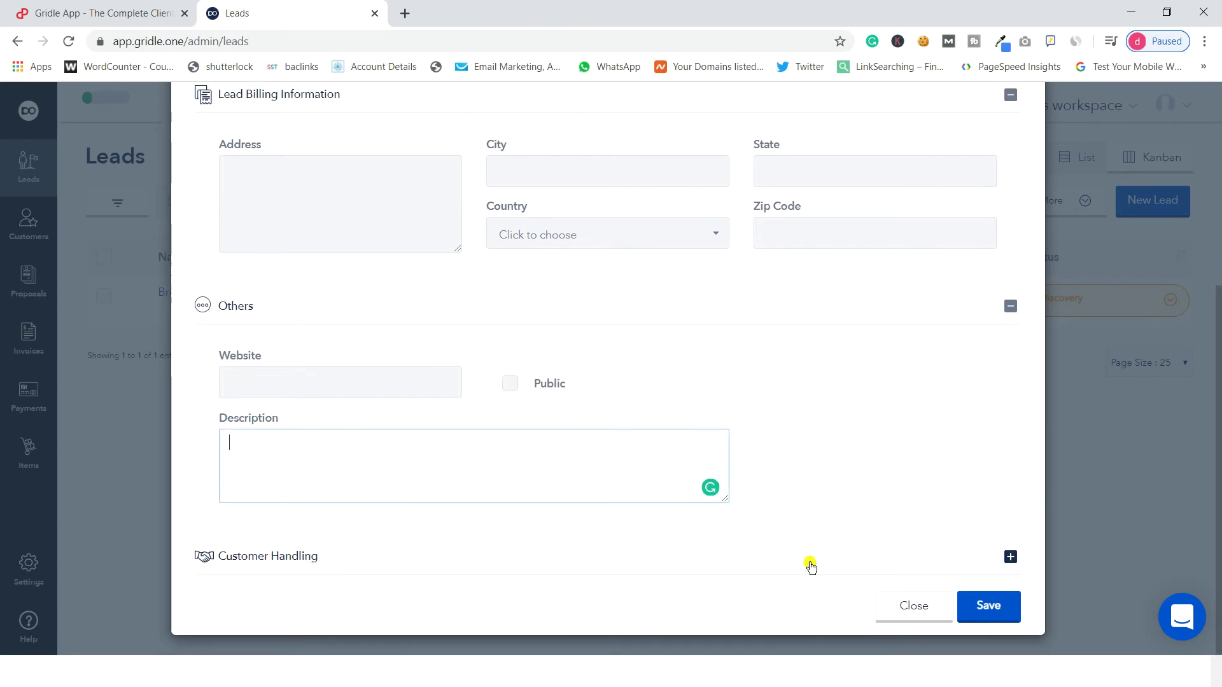
pyautogui.click(1010, 556)
pyautogui.scroll(-5, 406, 516)
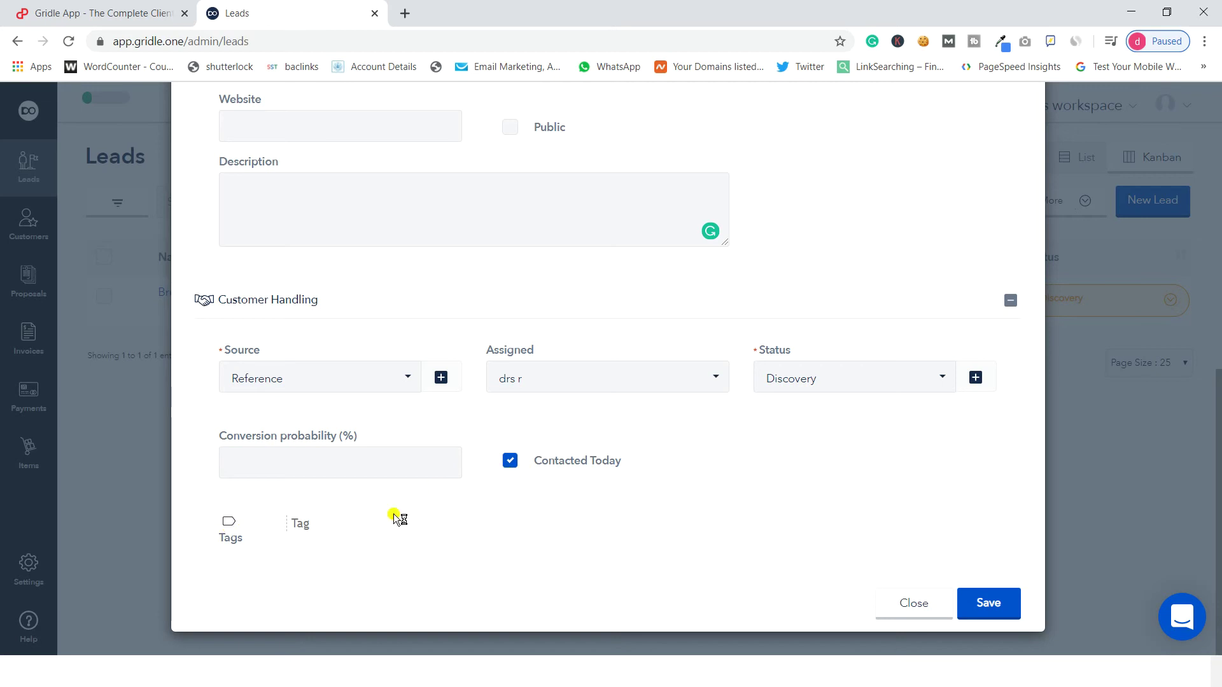
pyautogui.scroll(10, 938, 308)
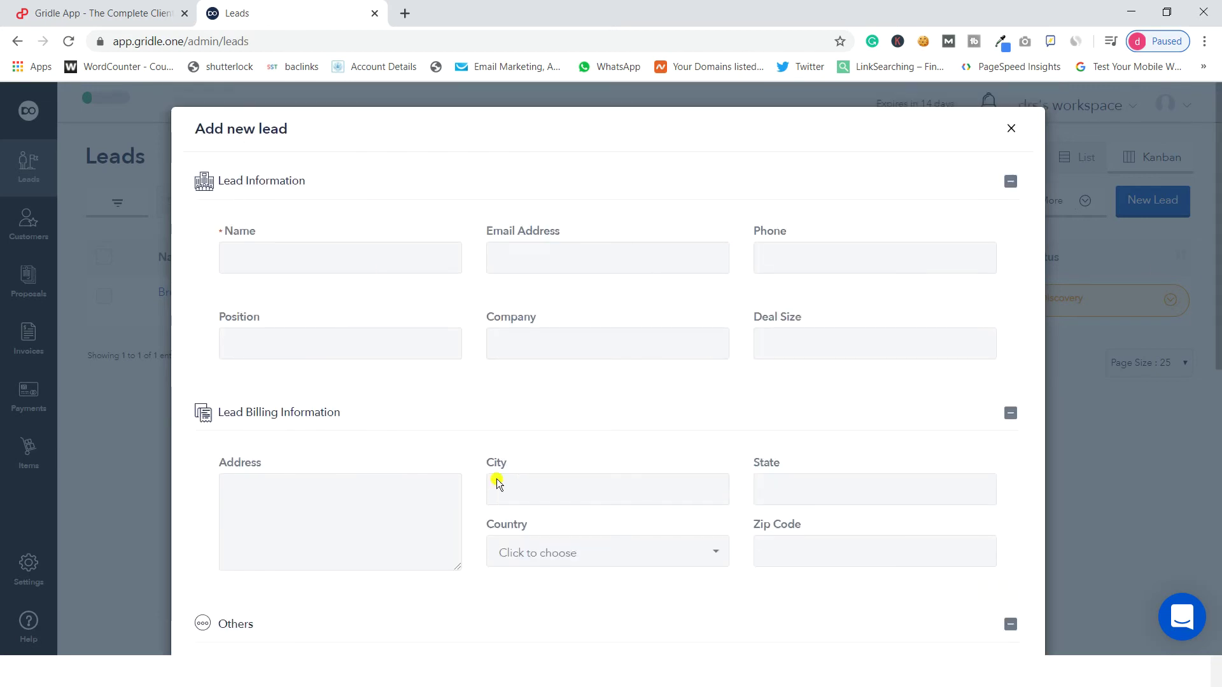
pyautogui.click(1011, 128)
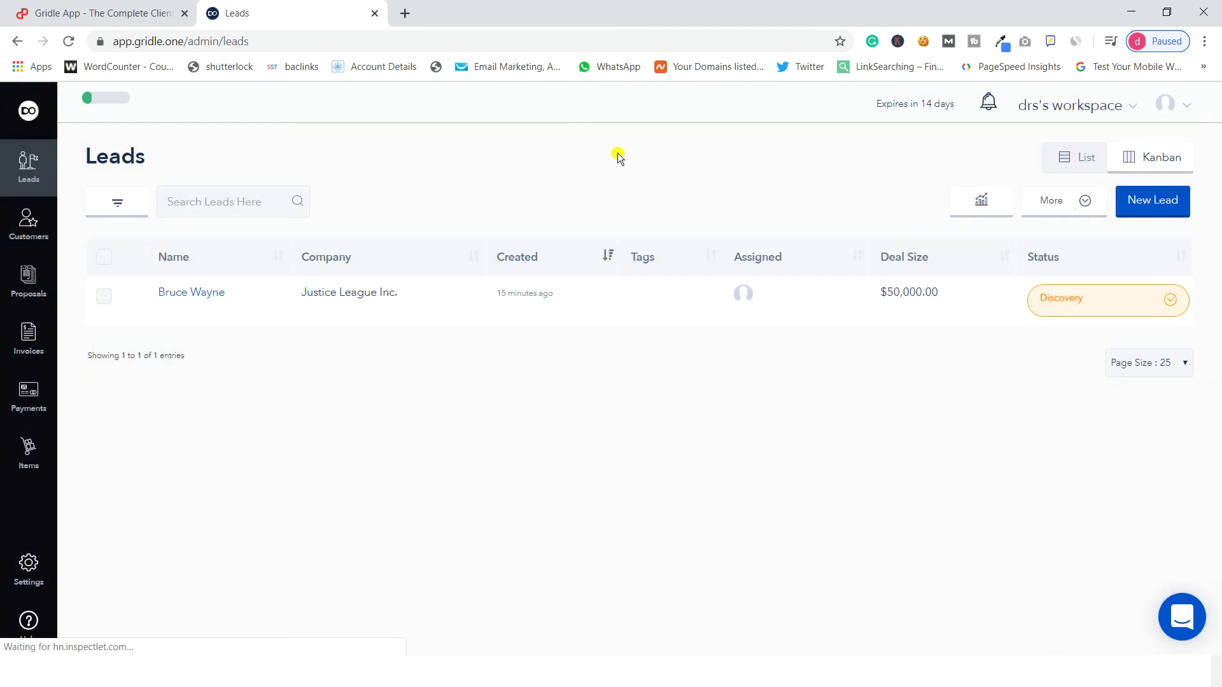
# Open the customer list, with the Gridle browser tab moved ahead of the PitchGround tab, and sort the customers by company
pyautogui.click(32, 242)
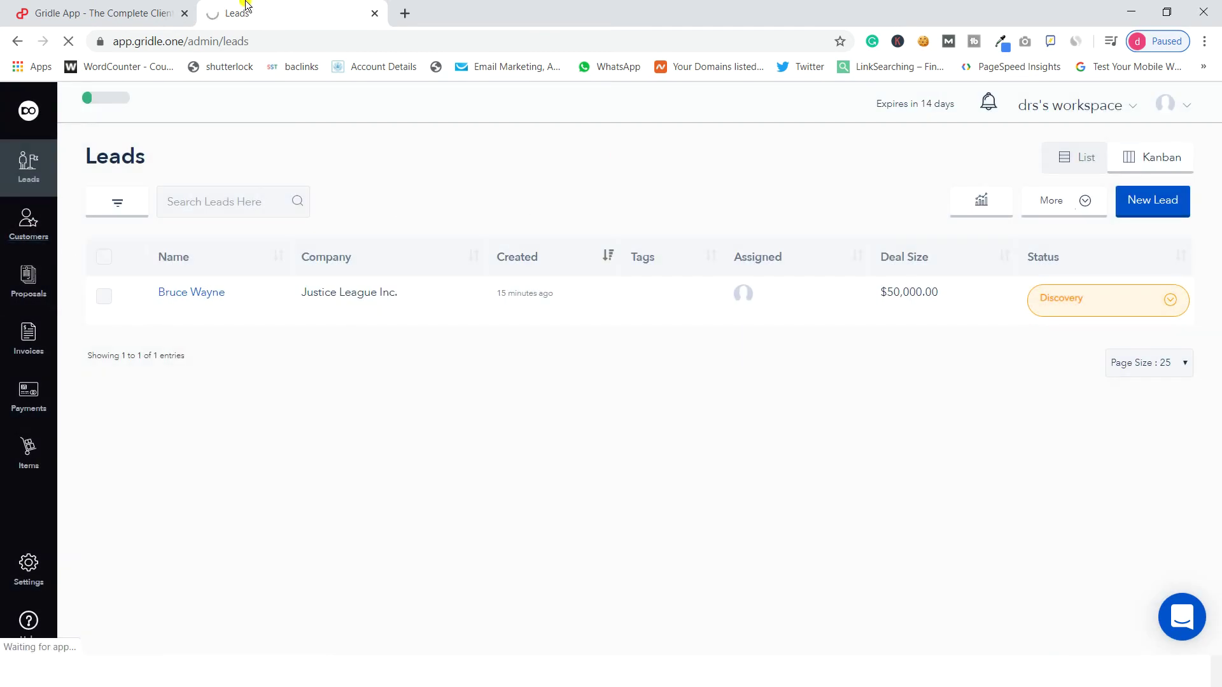
pyautogui.moveTo(261, 9); pyautogui.dragTo(104, 8)
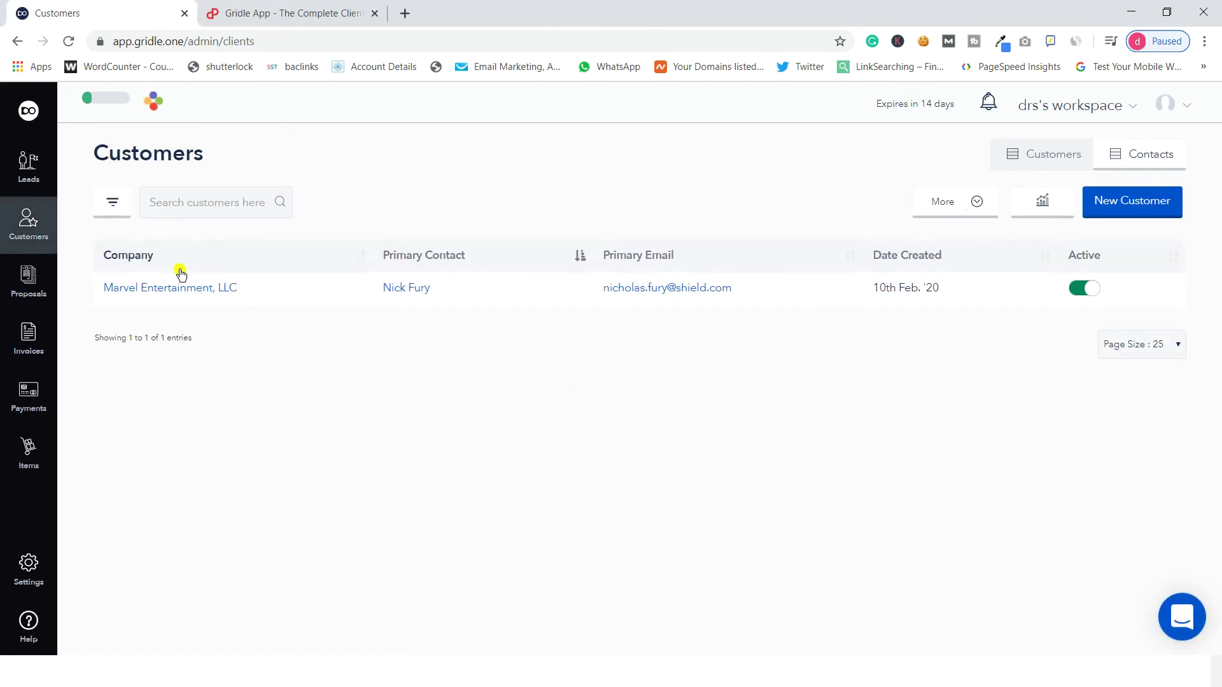
pyautogui.click(118, 258)
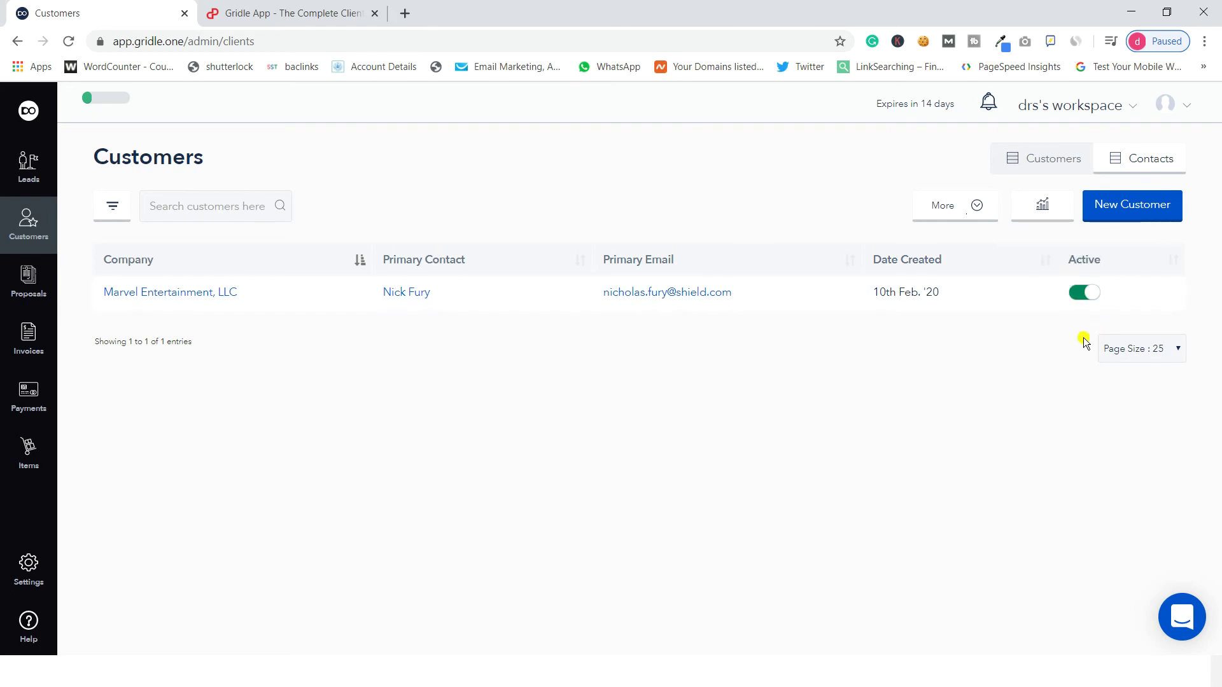
# Examine the company, website, currency and VAT number fields for adding a new customer, and return to the customer list without saving
pyautogui.click(1099, 212)
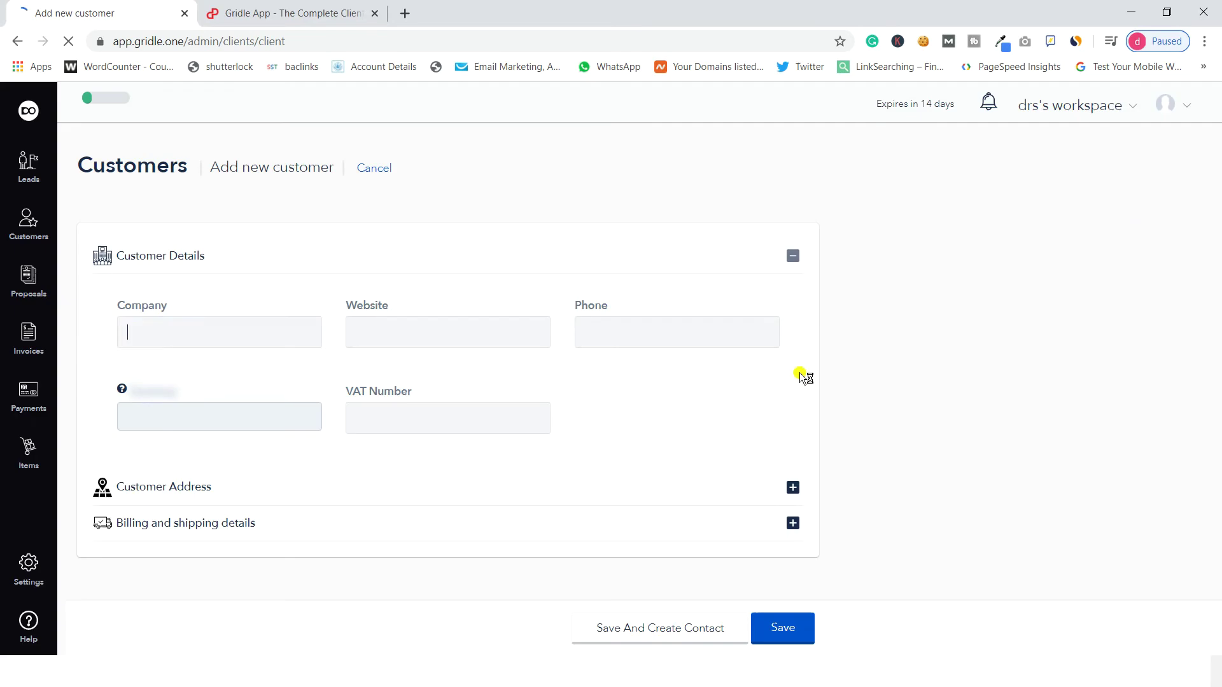
pyautogui.click(201, 330)
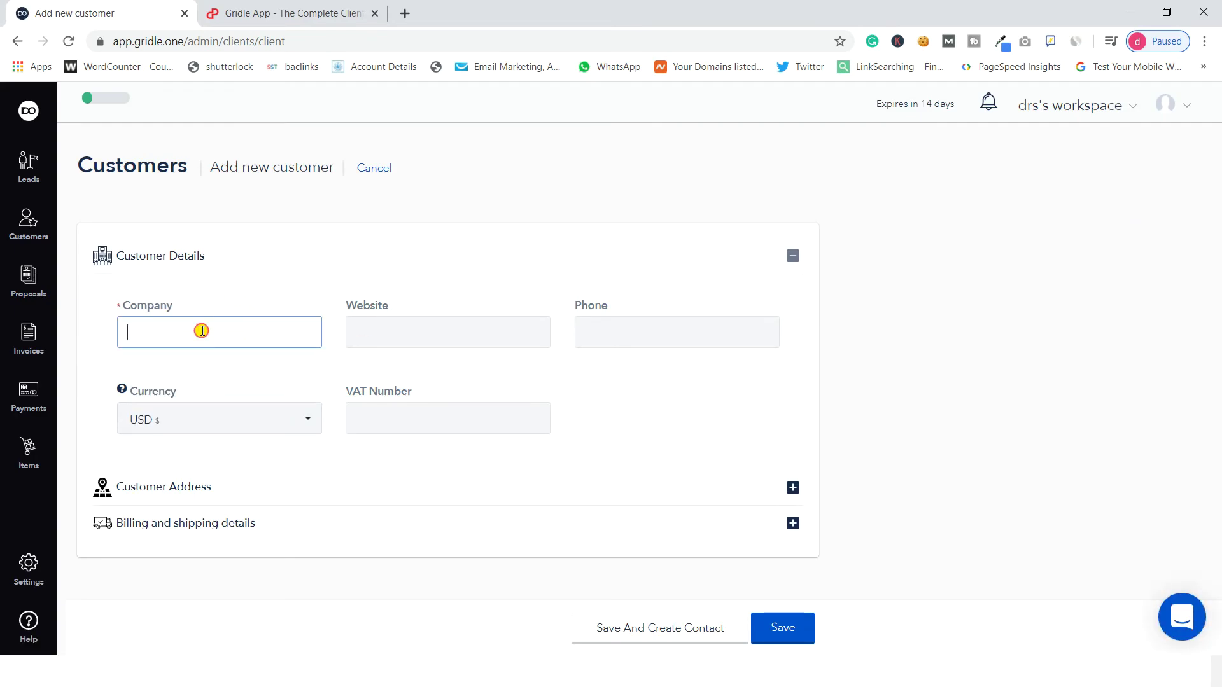
pyautogui.click(386, 338)
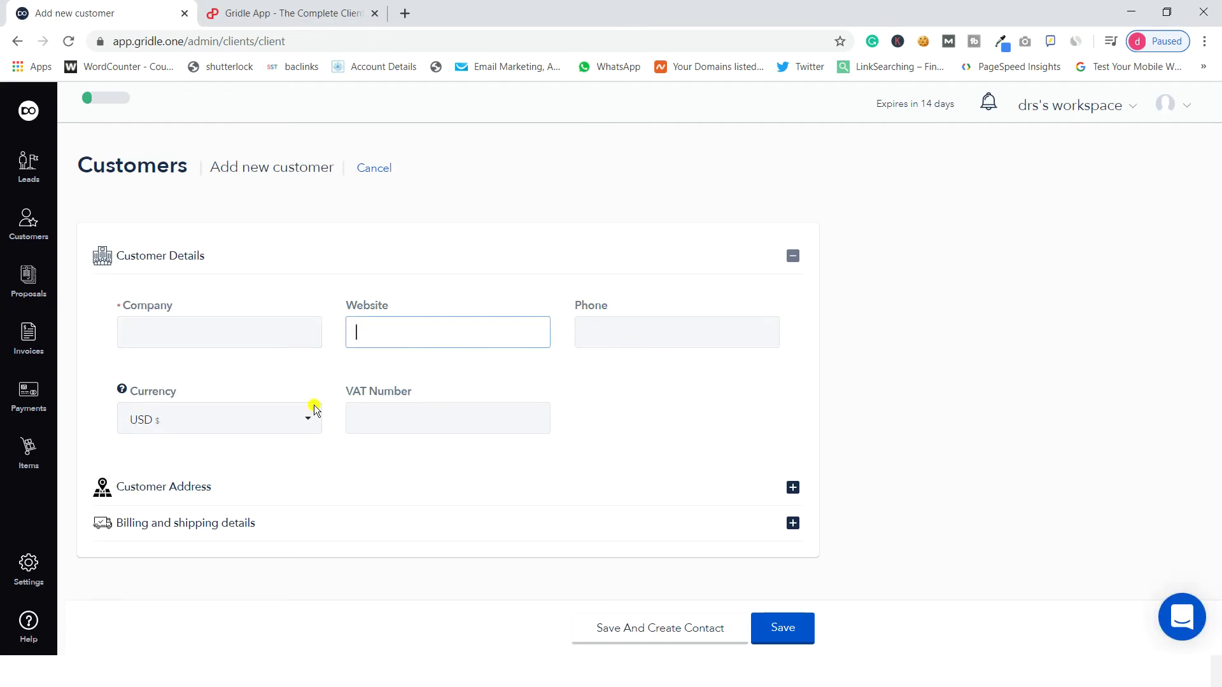
pyautogui.click(240, 433)
pyautogui.click(411, 423)
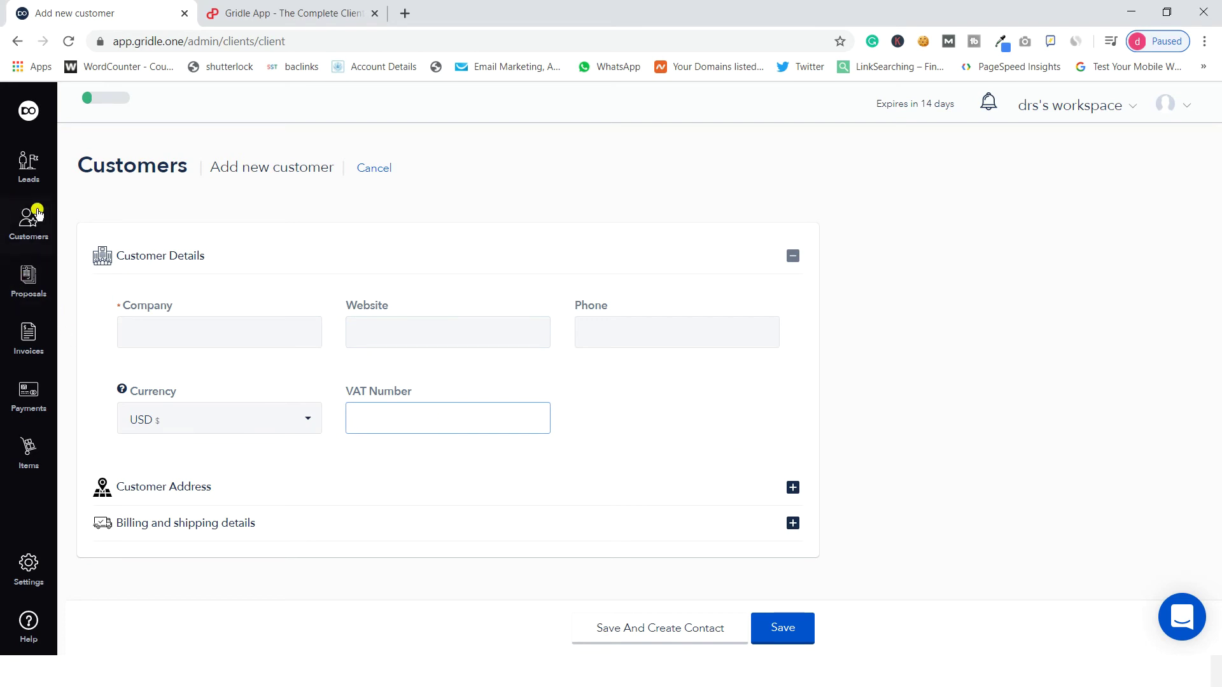
pyautogui.click(27, 226)
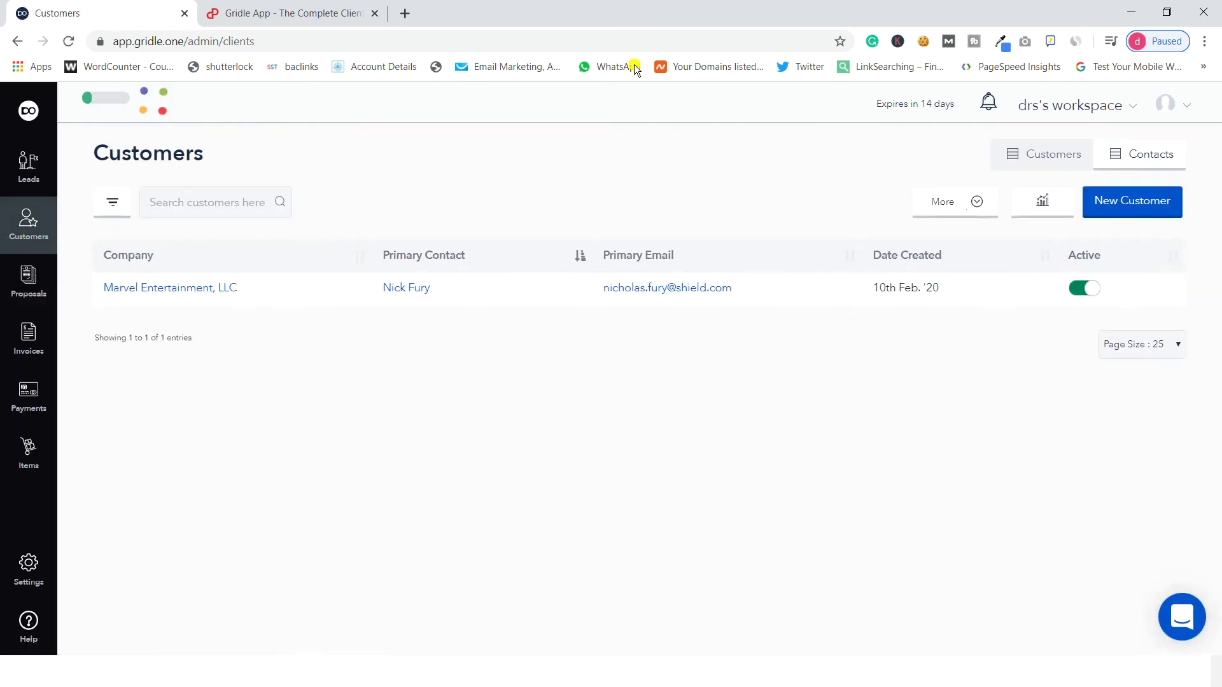
# Open the Mission Marvel proposal from the Proposals list and browse the available proposal templates
pyautogui.click(27, 291)
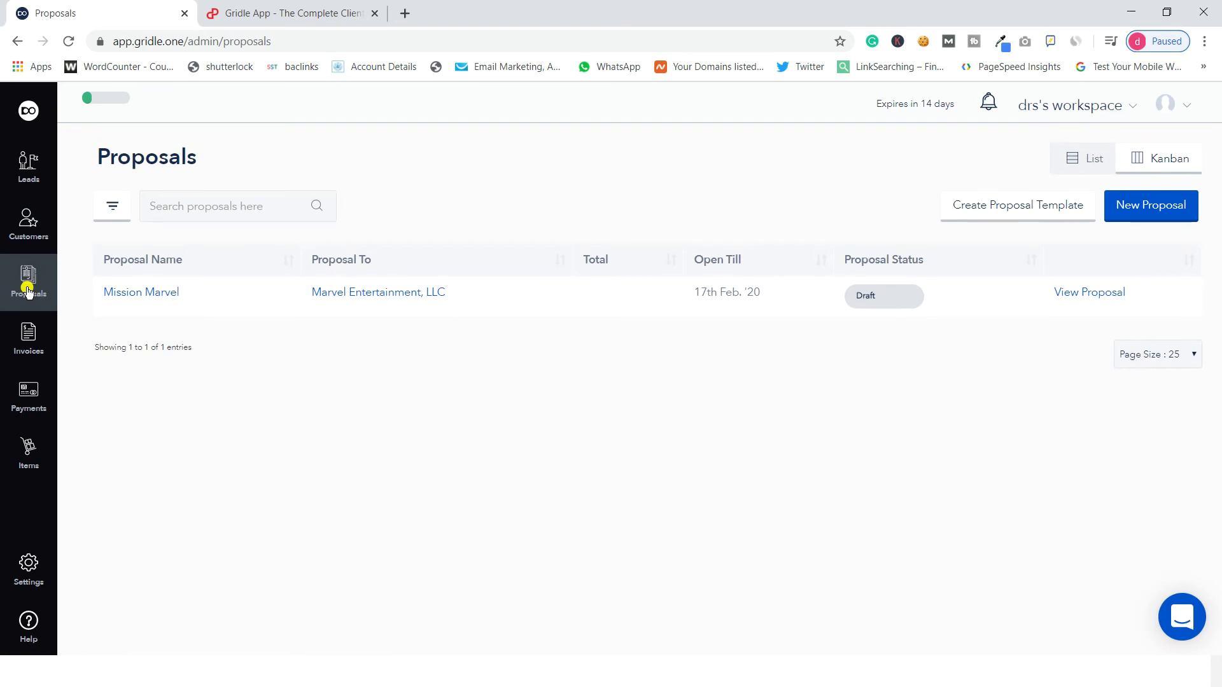
pyautogui.click(1088, 294)
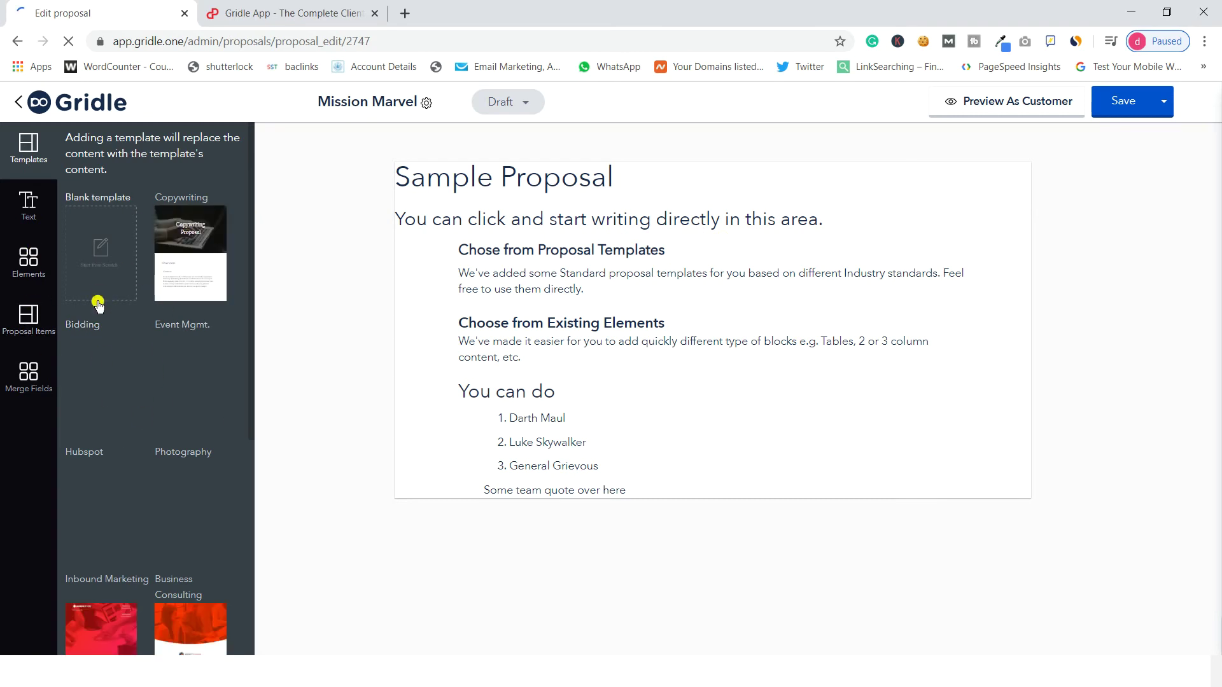
pyautogui.scroll(-6, 127, 273)
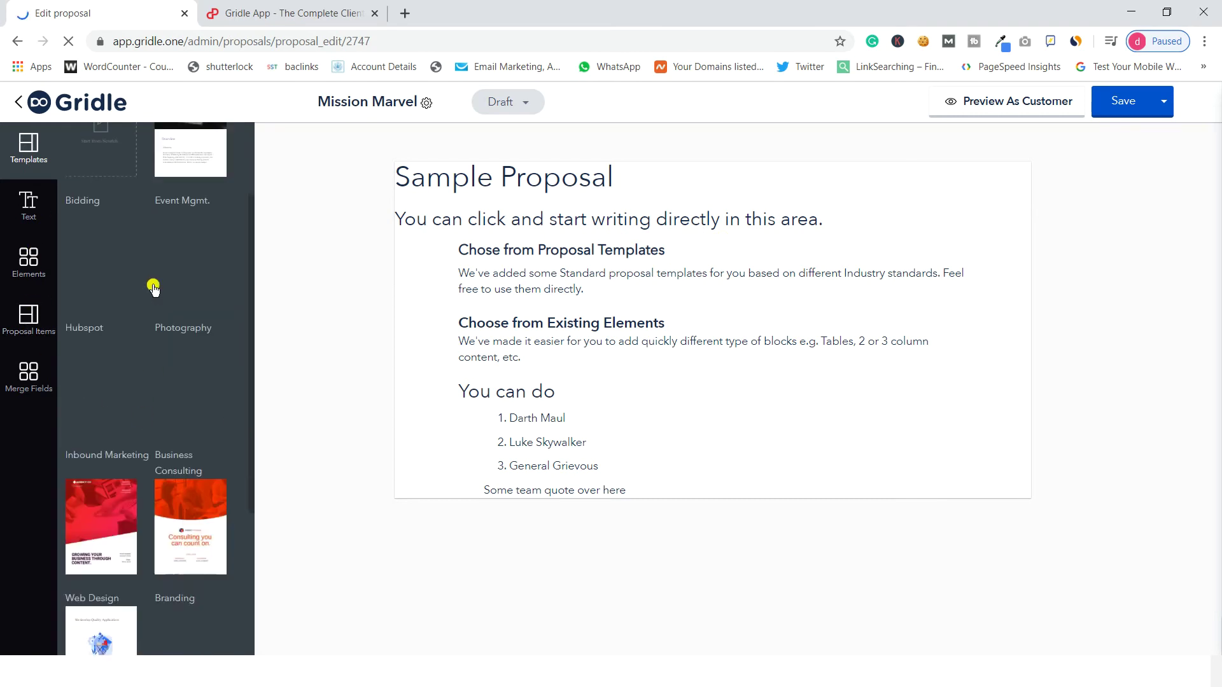
pyautogui.scroll(6, 172, 239)
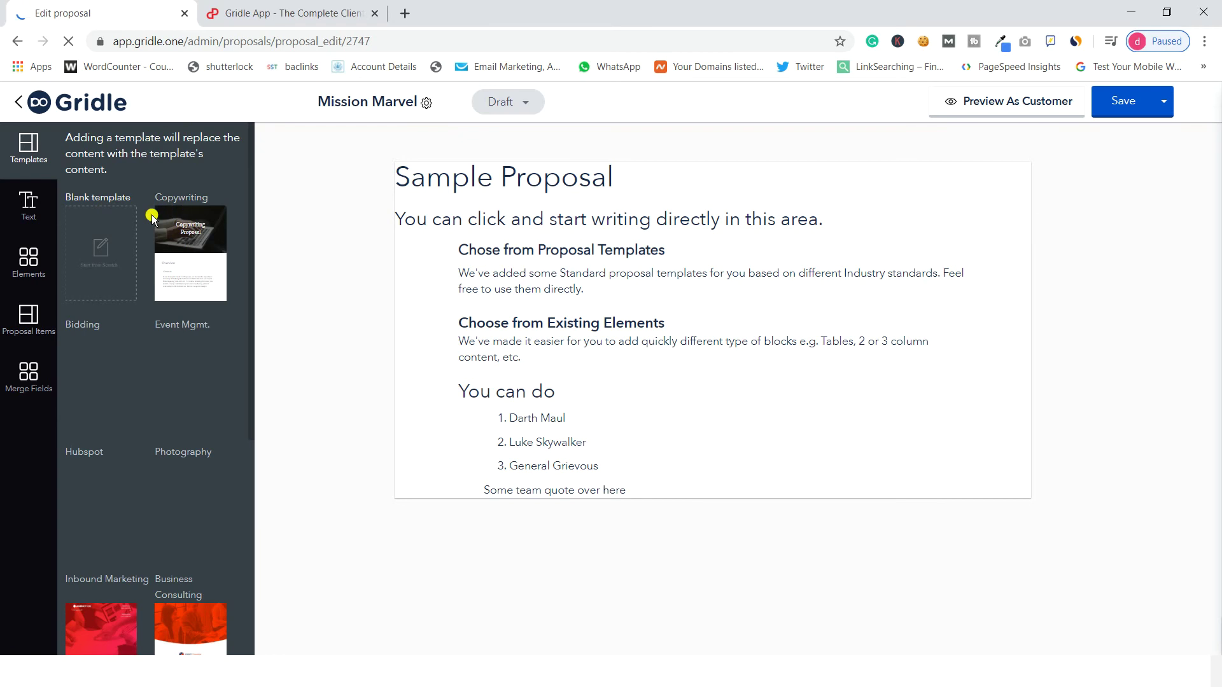
pyautogui.scroll(-5, 128, 273)
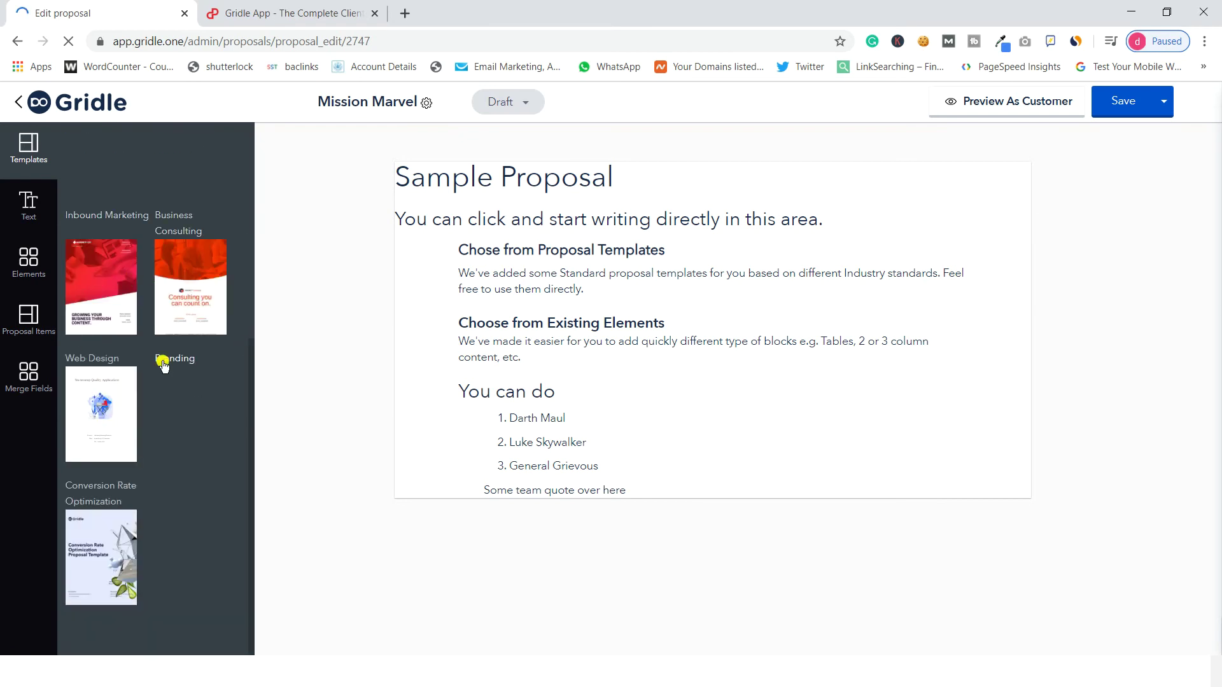
# Examine the proposal editor's templates, text options, element styles and item table options
pyautogui.scroll(5, 185, 312)
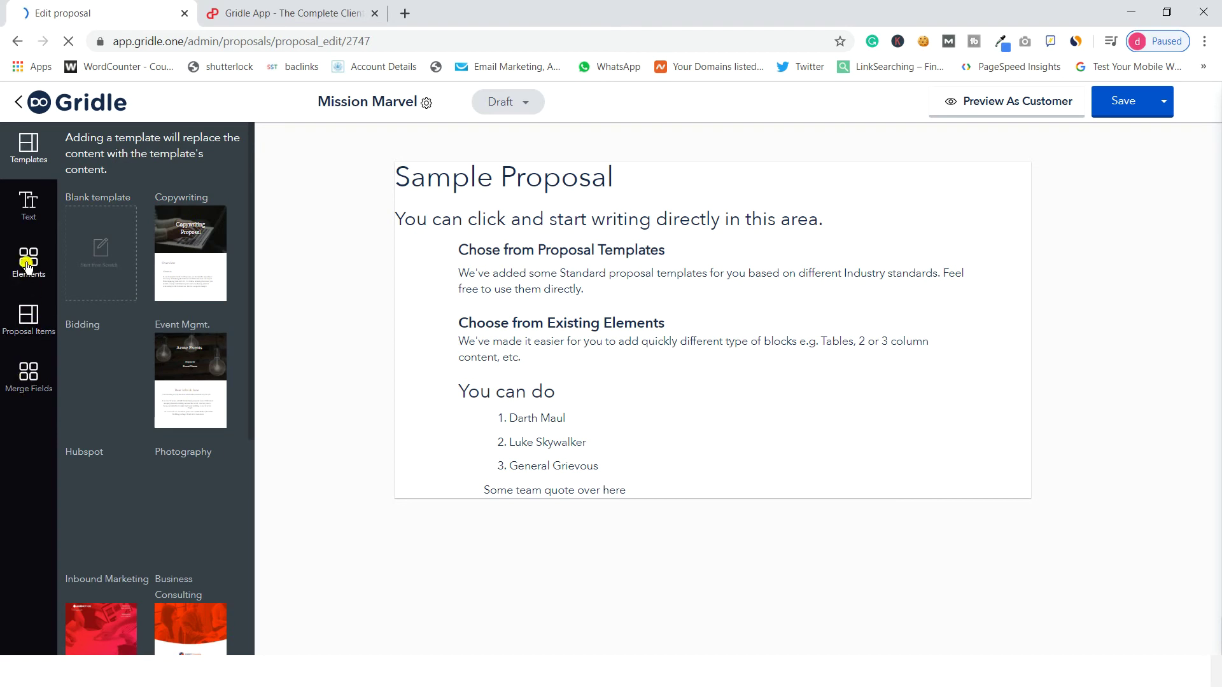
pyautogui.click(27, 220)
pyautogui.click(27, 280)
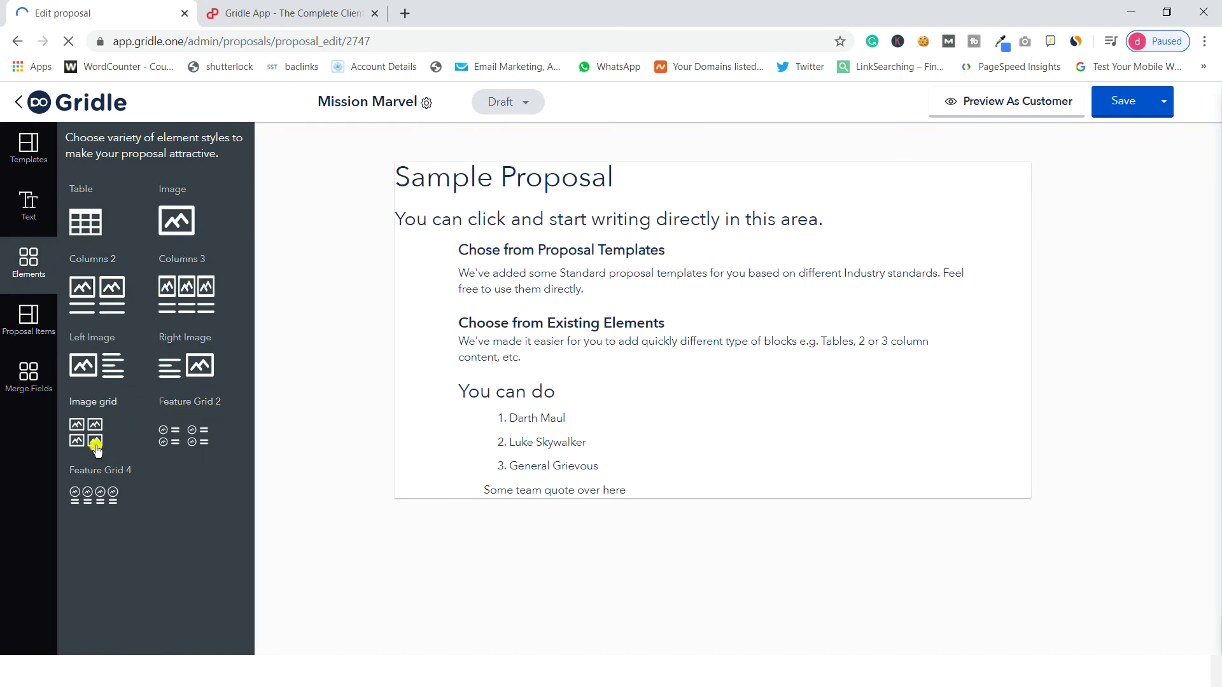
pyautogui.click(23, 334)
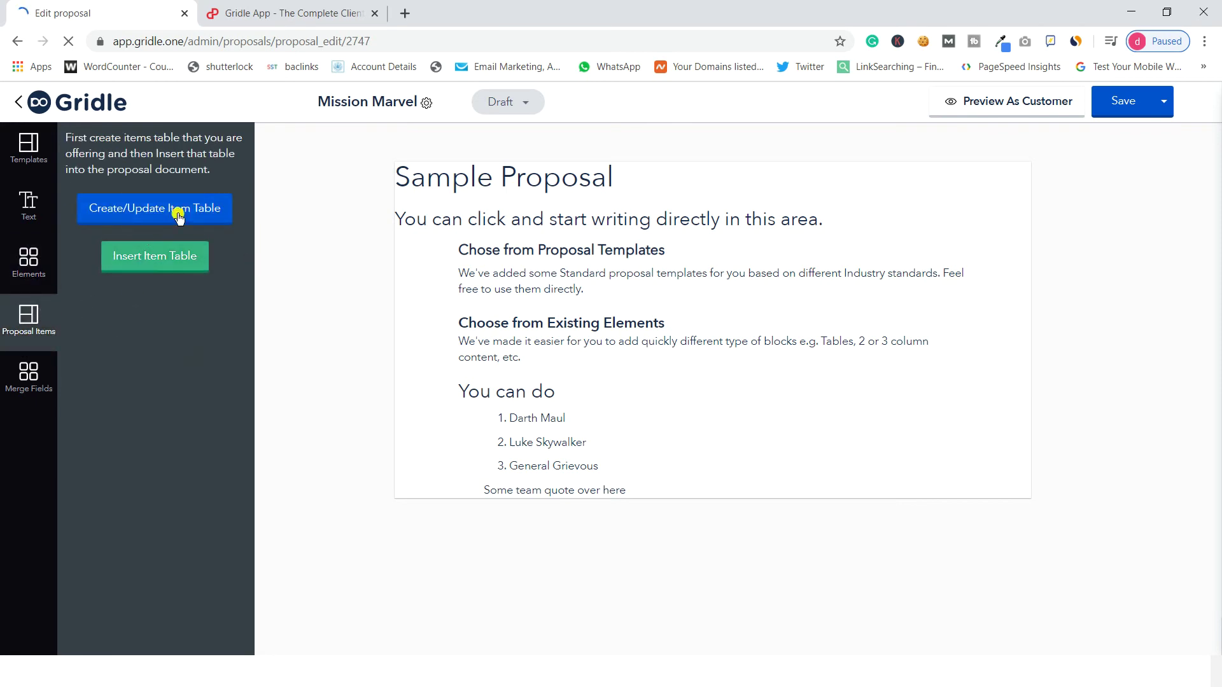
# Examine the merge fields available for the proposal, and return to the Proposals list
pyautogui.click(29, 382)
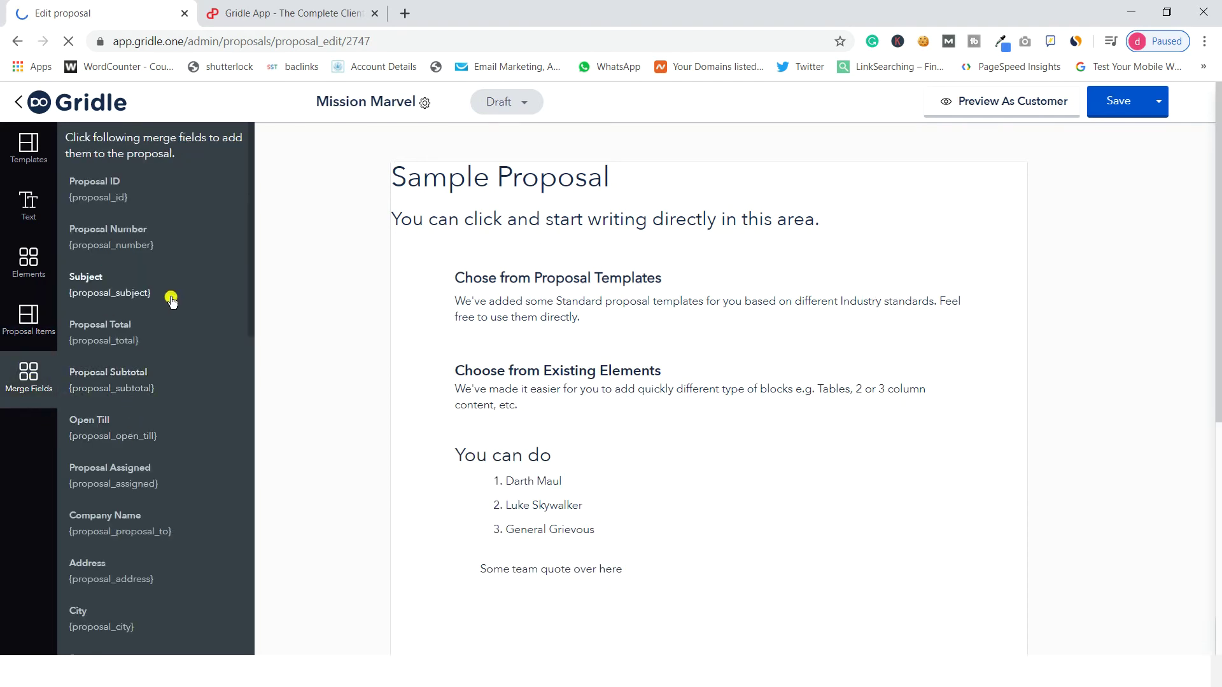
pyautogui.scroll(-4, 196, 374)
pyautogui.scroll(2, 66, 352)
pyautogui.scroll(2, 66, 352)
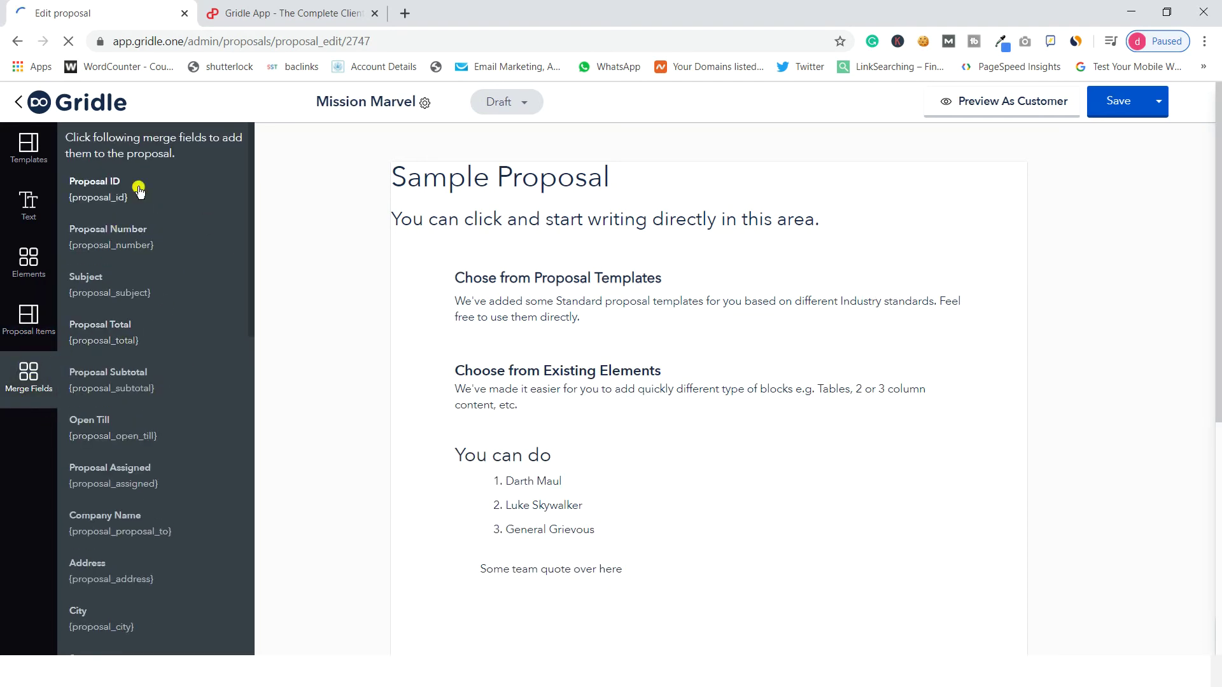
pyautogui.scroll(-6, 172, 280)
pyautogui.scroll(6, 154, 259)
pyautogui.click(19, 103)
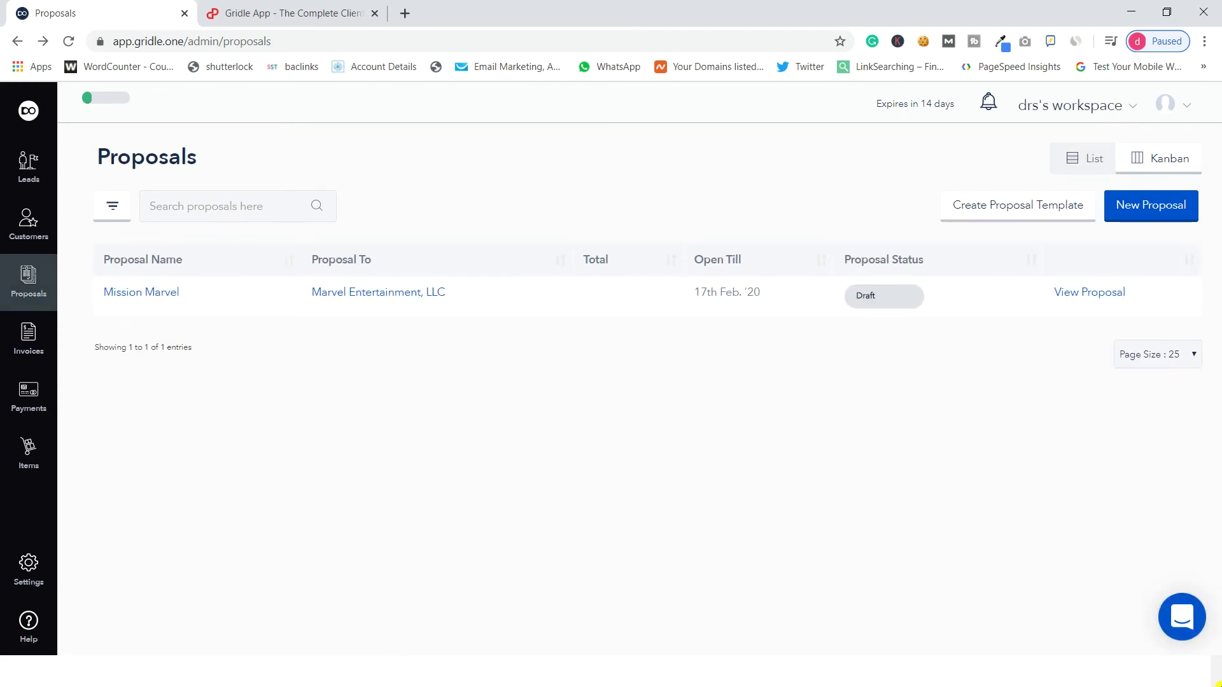
# Open the Invoices list and examine the export formats it offers, without exporting anything
pyautogui.click(1128, 205)
pyautogui.click(29, 338)
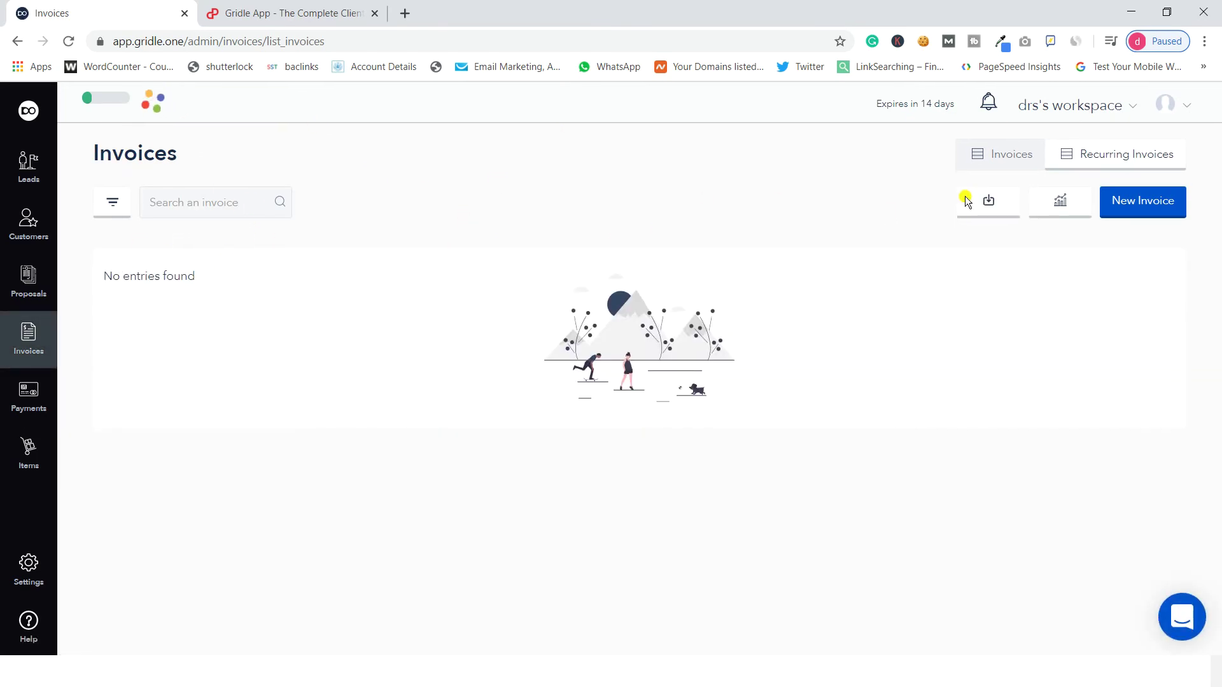
pyautogui.click(986, 207)
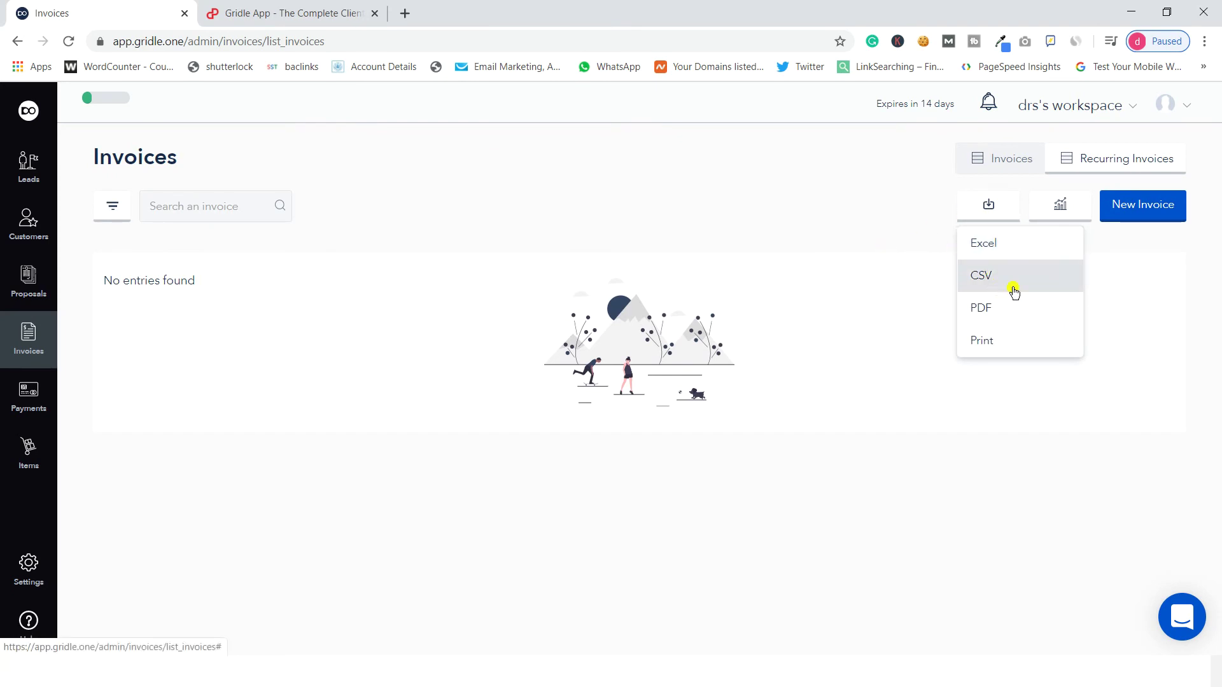
pyautogui.click(900, 207)
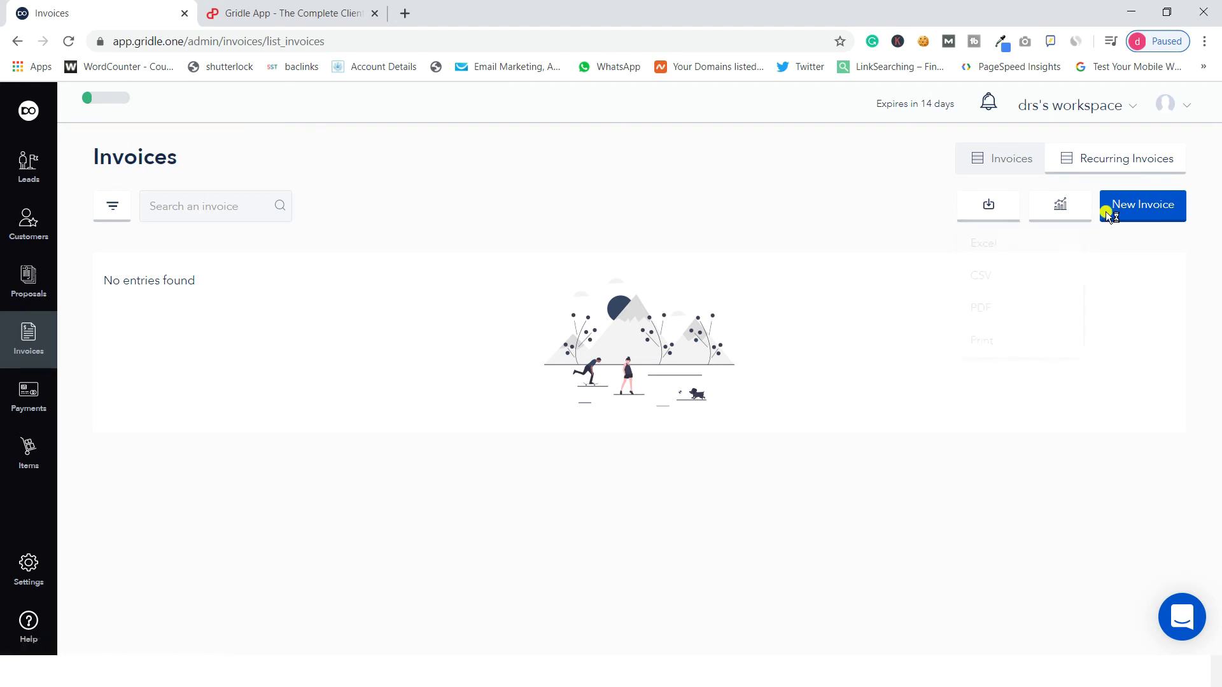
# Start a new invoice from the Recurring Invoices page and examine its item, discount, payment mode and recurrence fields
pyautogui.click(1098, 156)
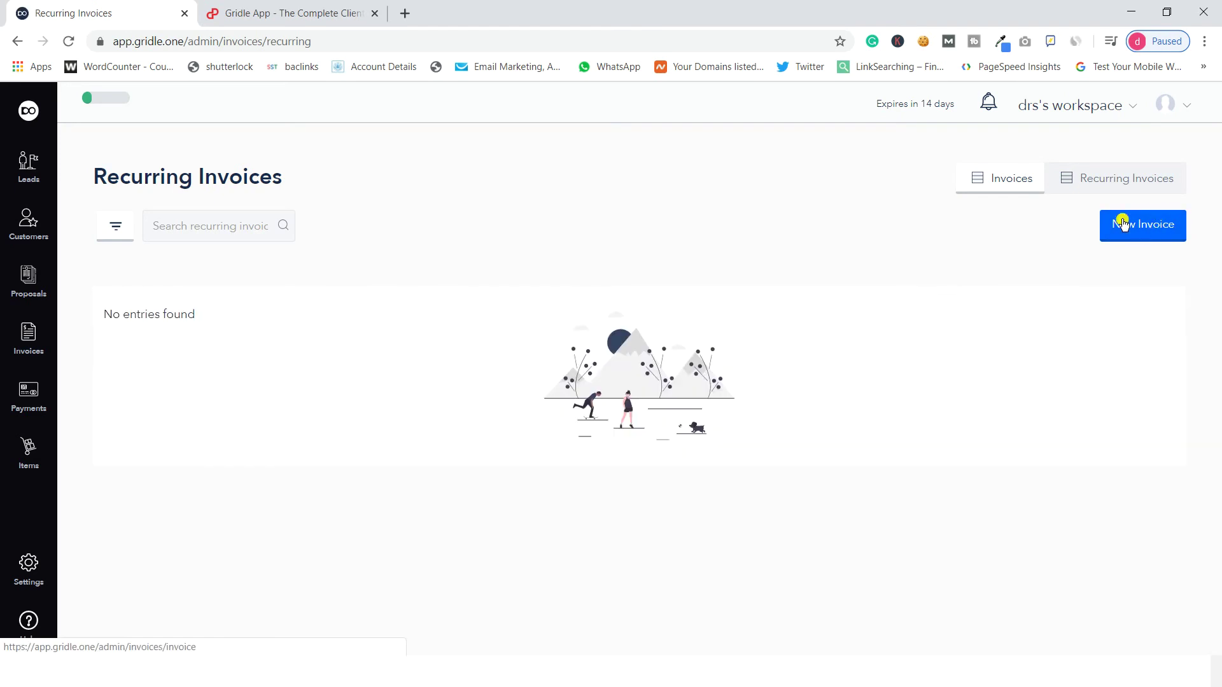
pyautogui.click(1139, 230)
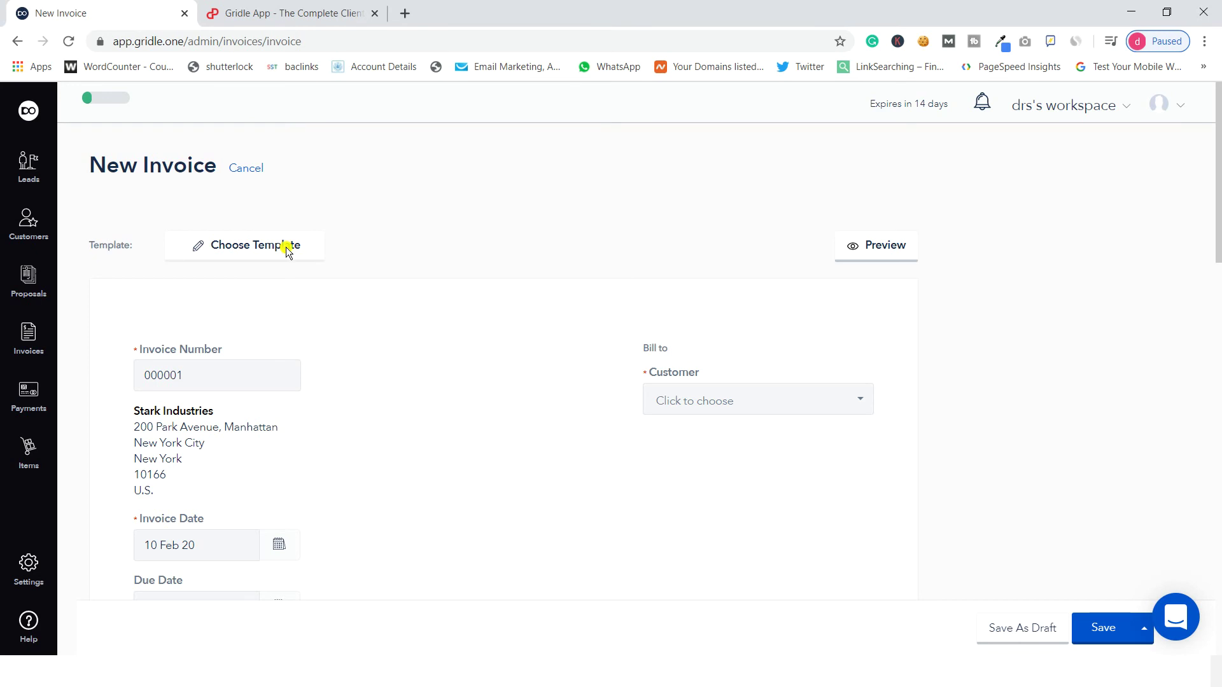
pyautogui.scroll(-10, 478, 242)
pyautogui.scroll(6, 322, 251)
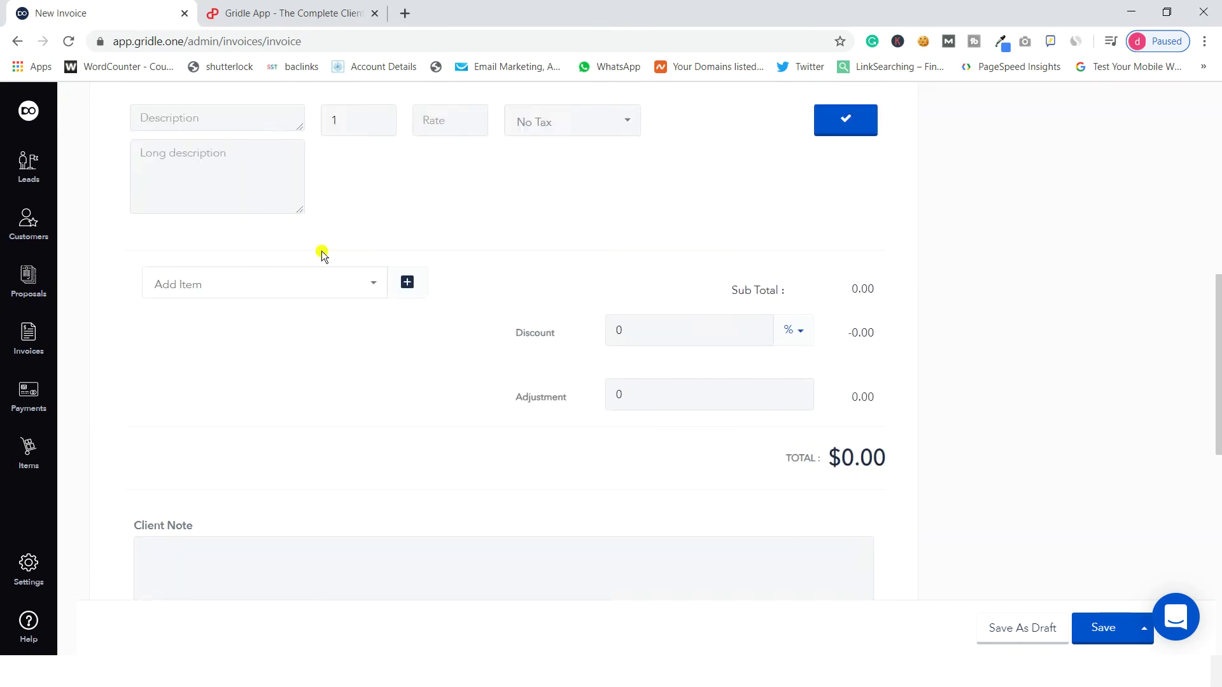
pyautogui.scroll(-15, 294, 361)
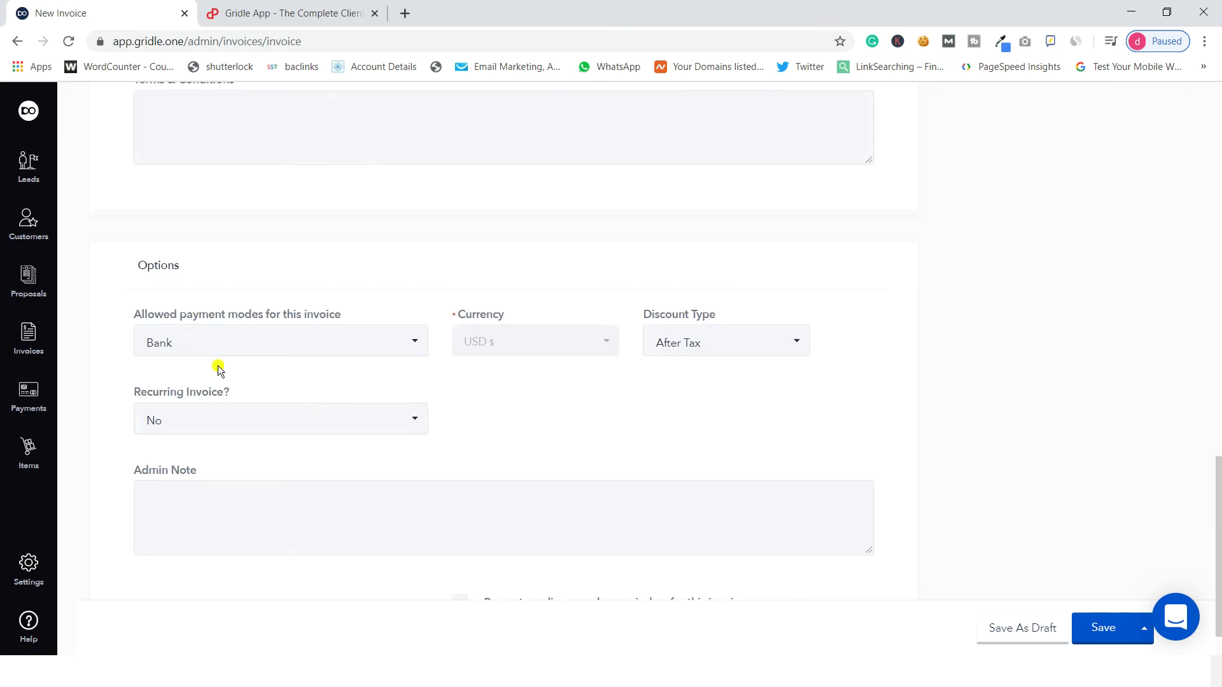
pyautogui.scroll(20, 255, 241)
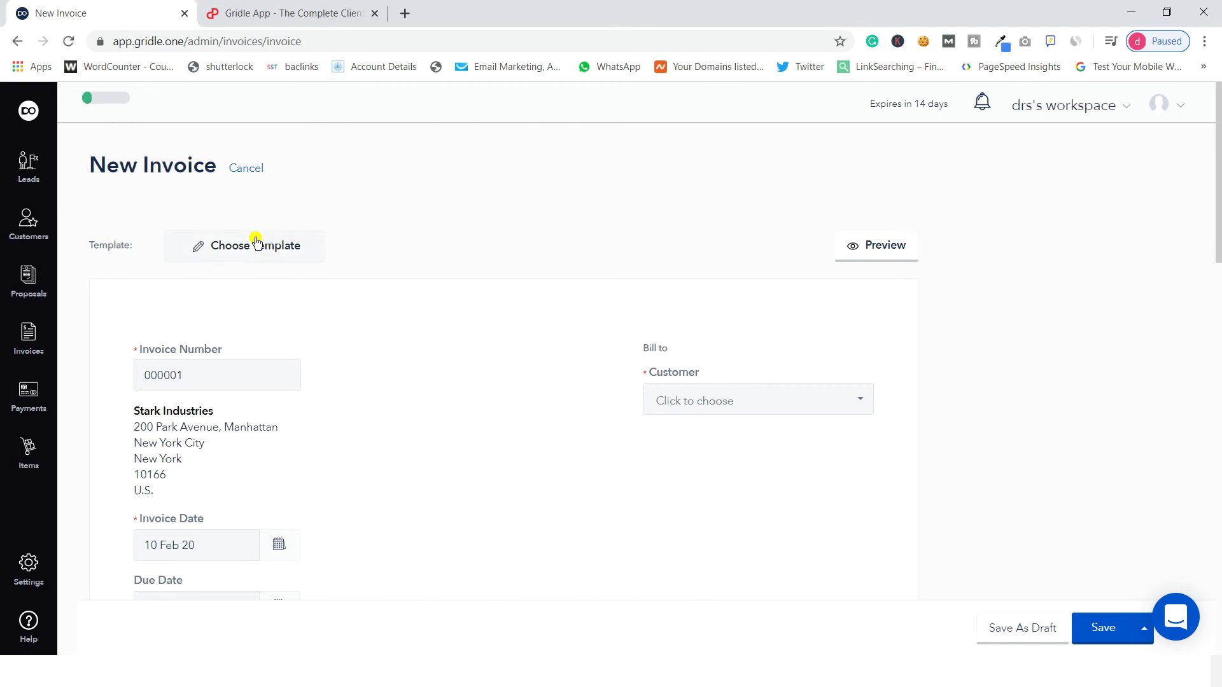
# Examine the available invoice templates without applying one, and leave the unsaved invoice for the Payments page
pyautogui.click(268, 247)
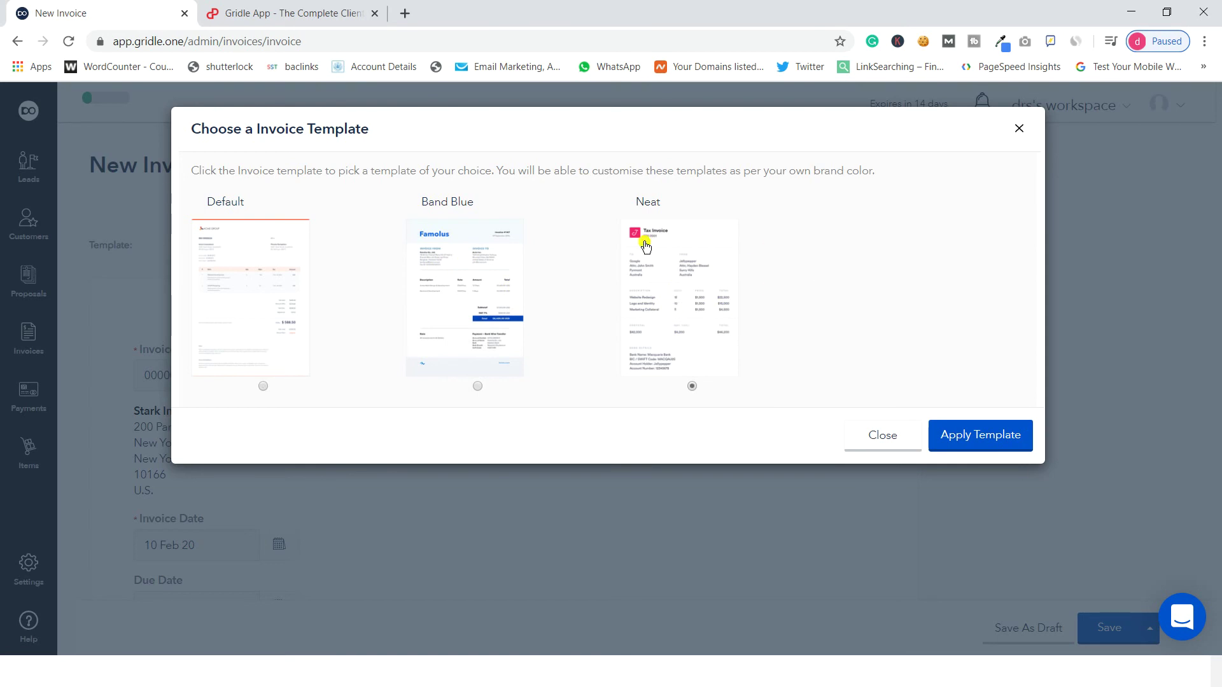
pyautogui.click(1021, 130)
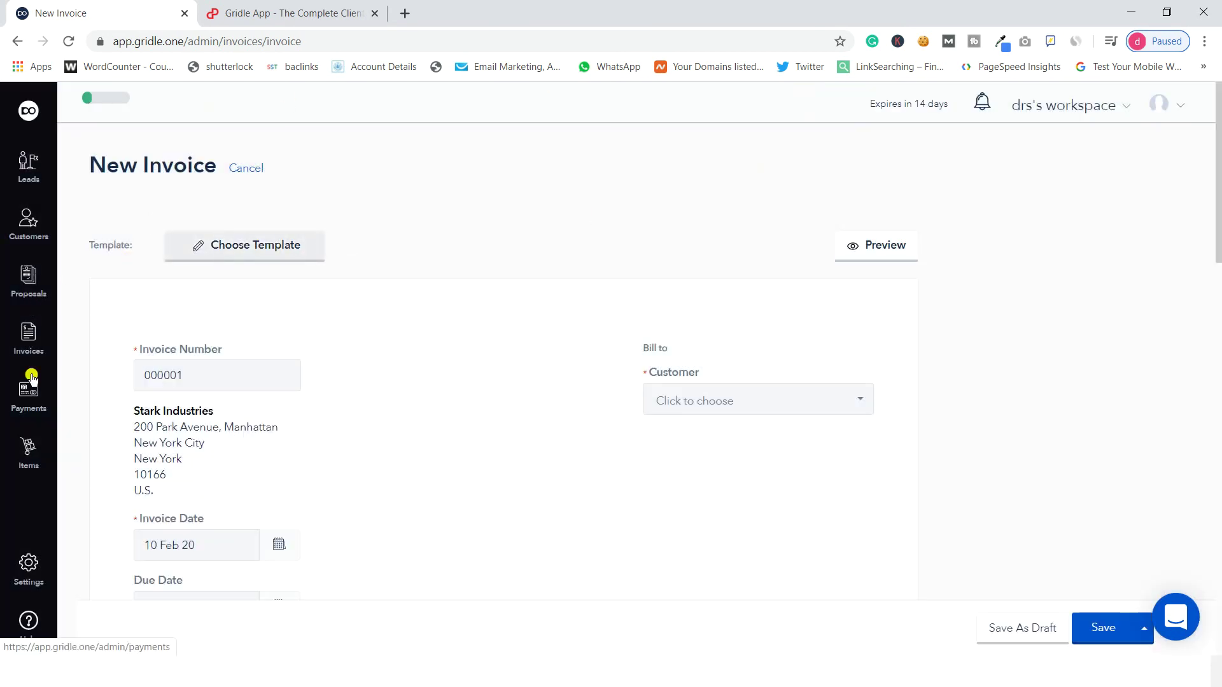
pyautogui.click(26, 401)
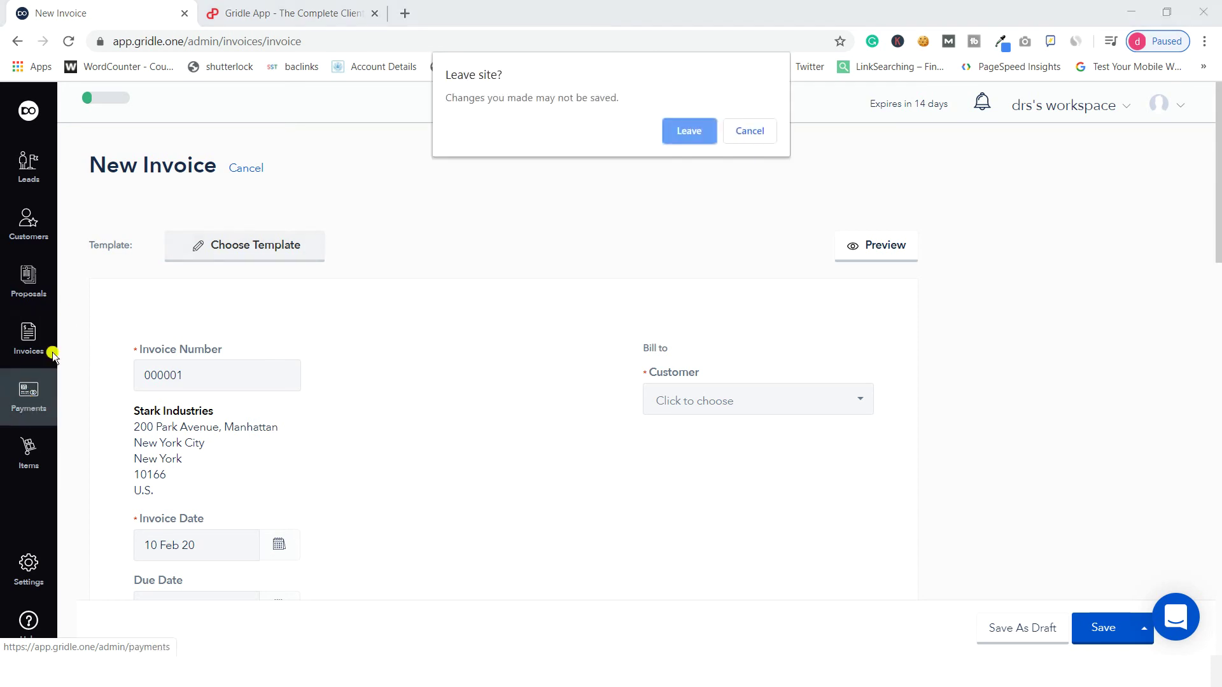
pyautogui.click(694, 130)
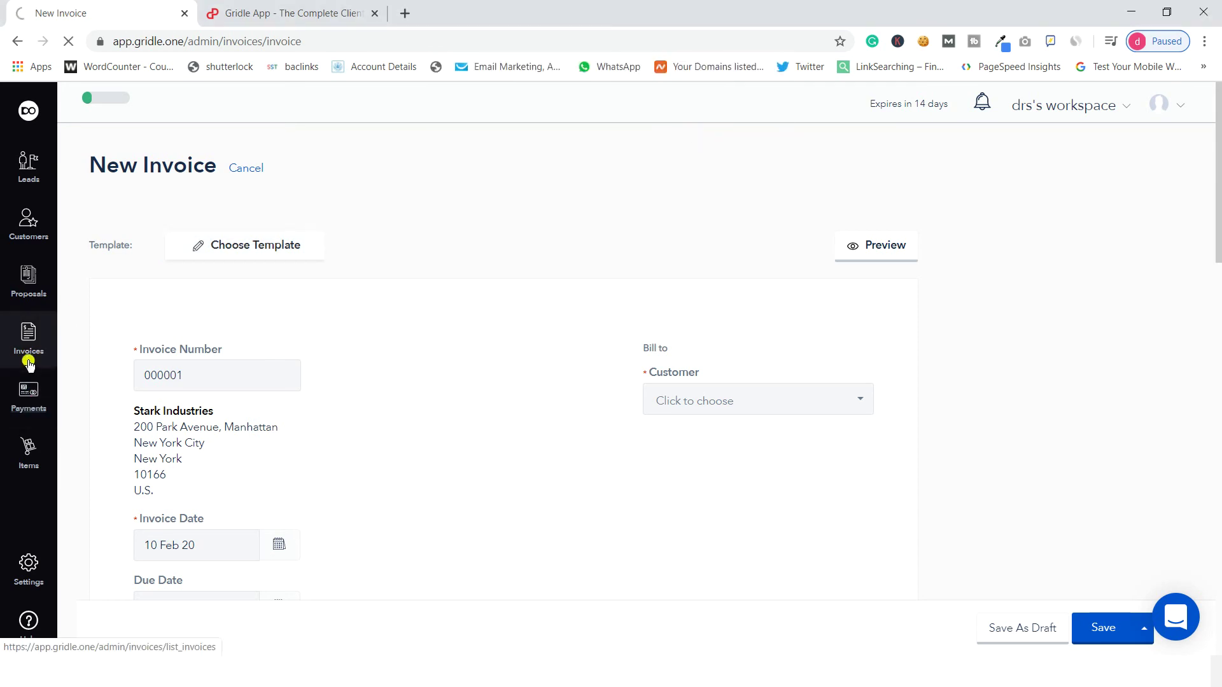
pyautogui.click(28, 398)
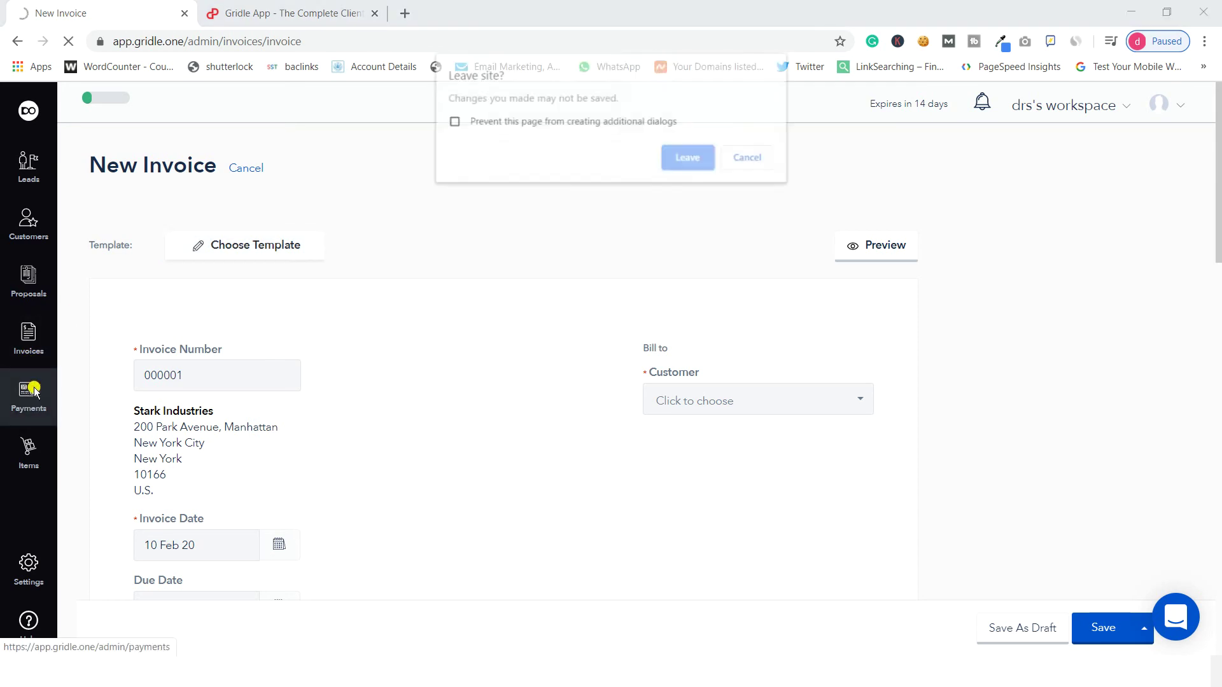
pyautogui.click(690, 158)
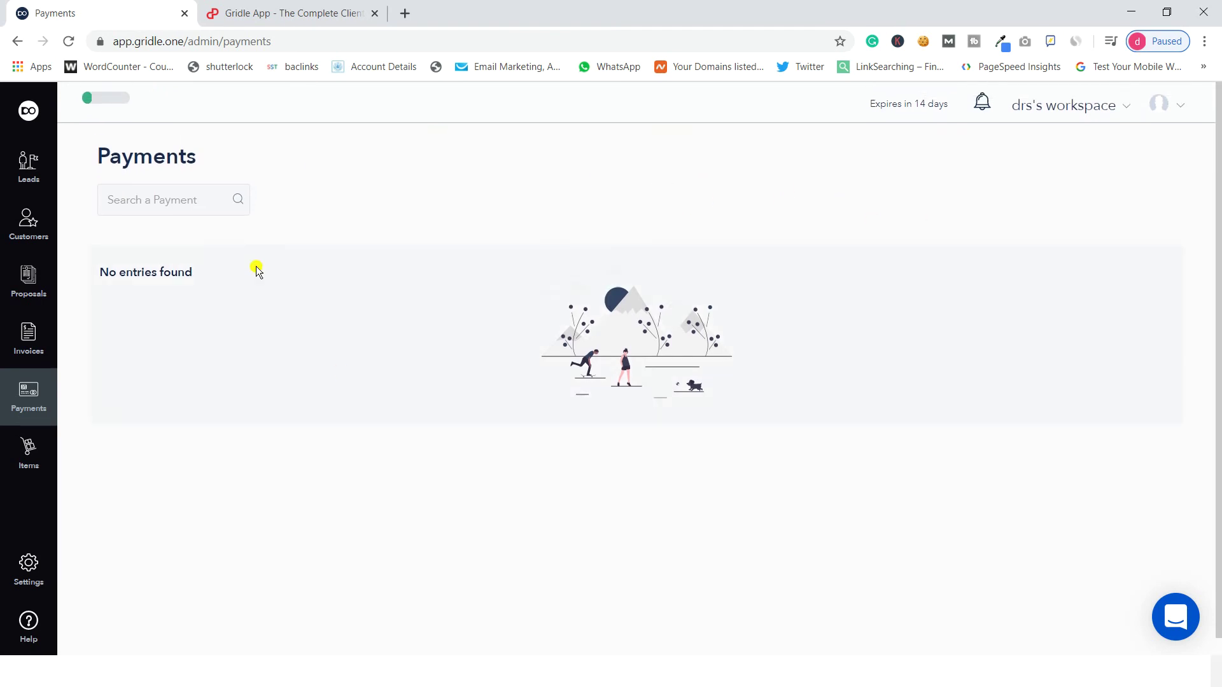
# Open the Items list and examine the name, description and group fields for adding a new item
pyautogui.click(14, 467)
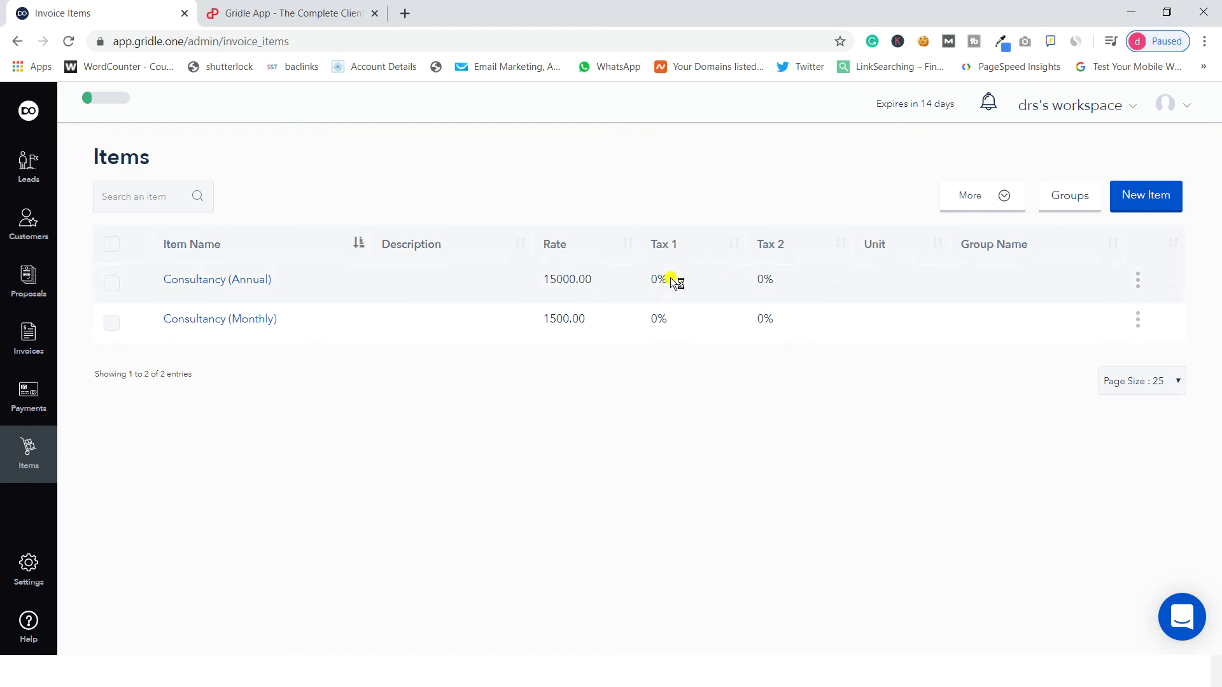
pyautogui.click(1128, 196)
pyautogui.click(740, 252)
pyautogui.click(421, 242)
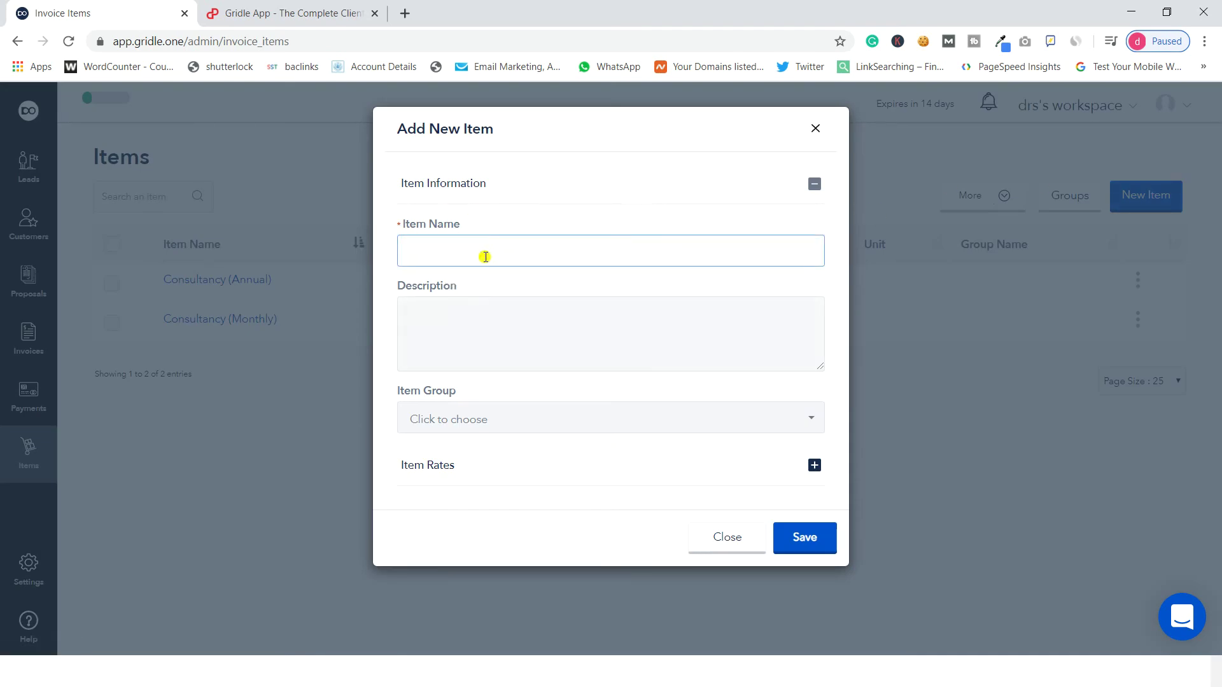
pyautogui.click(499, 327)
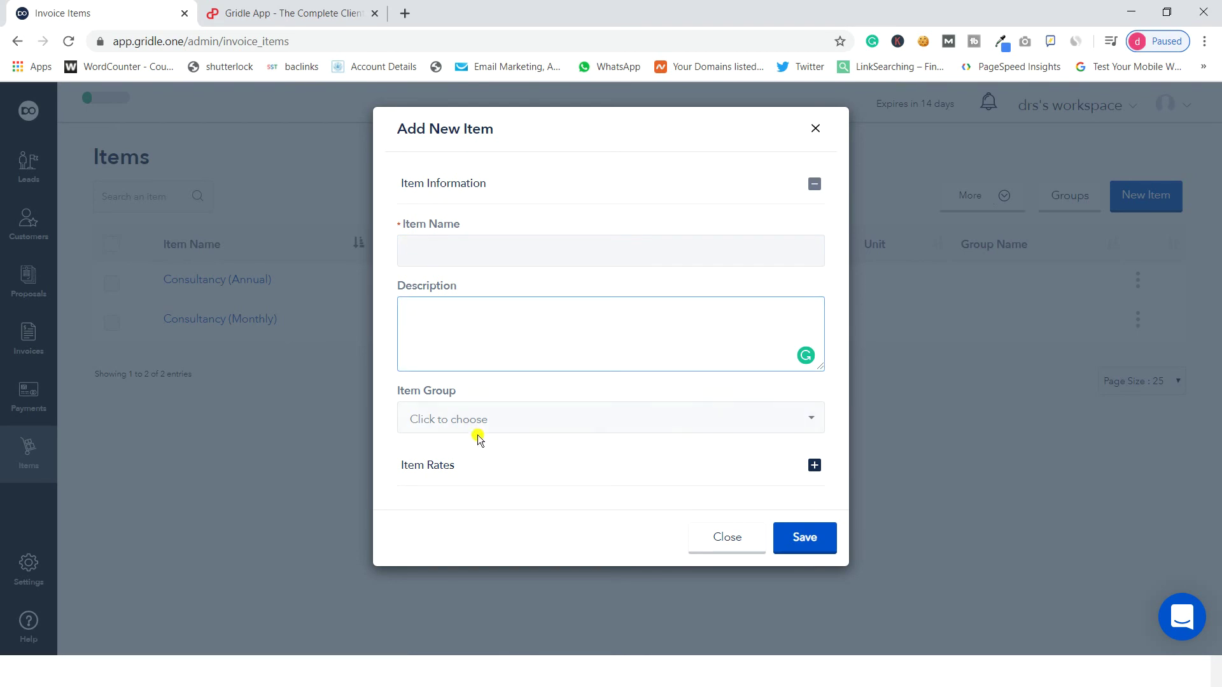
pyautogui.click(516, 419)
pyautogui.click(544, 369)
# Expand the new item's rates section, examine the USD rate, EUR rate, tax and unit fields, and close the form without saving
pyautogui.click(480, 466)
pyautogui.scroll(-3, 611, 420)
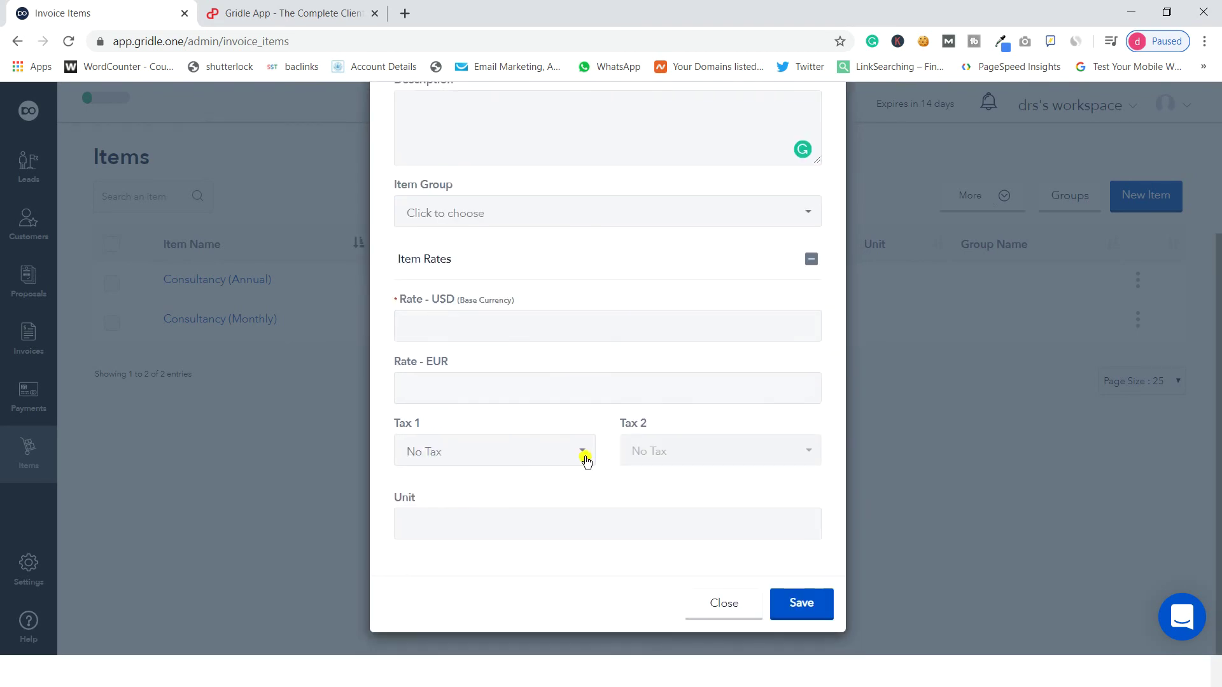
pyautogui.click(444, 327)
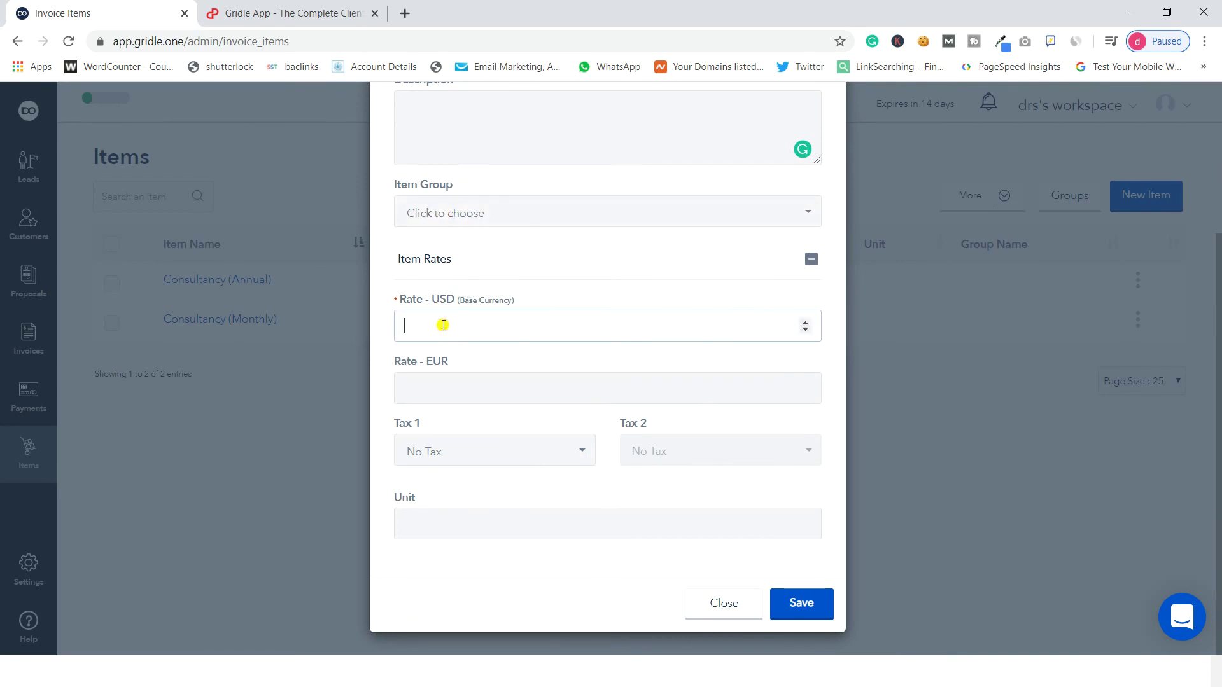
pyautogui.click(460, 396)
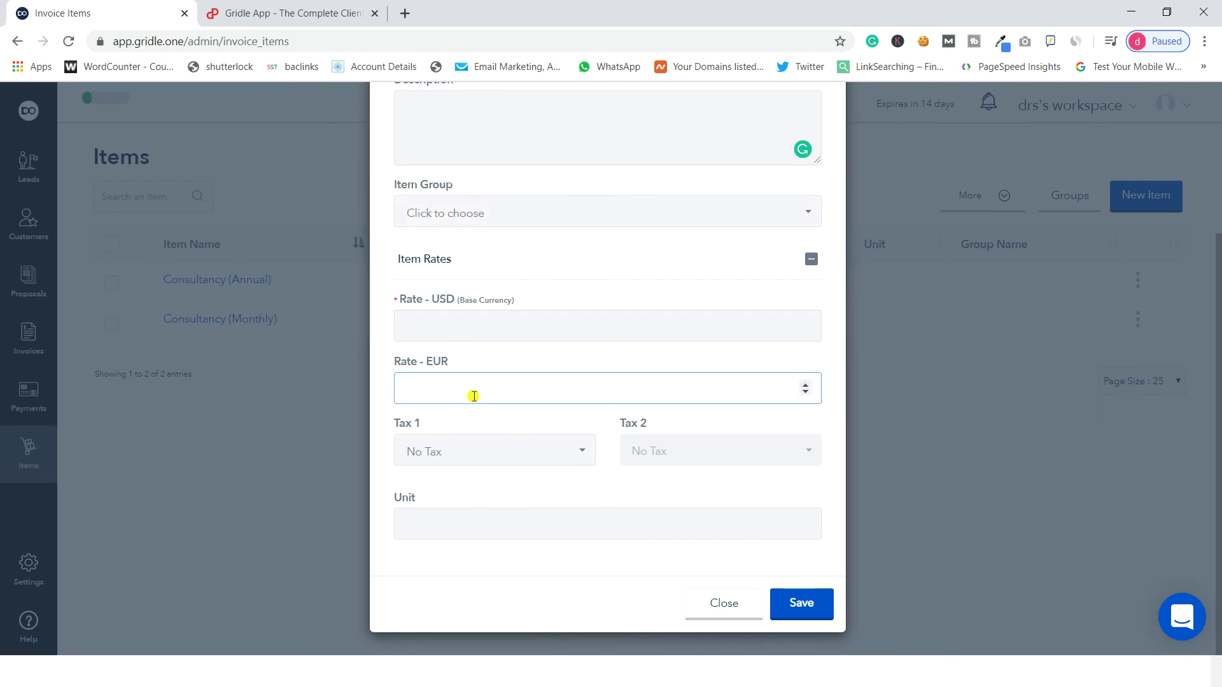
pyautogui.scroll(2, 433, 304)
pyautogui.scroll(-1, 445, 318)
pyautogui.scroll(-1, 453, 333)
pyautogui.scroll(3, 865, 172)
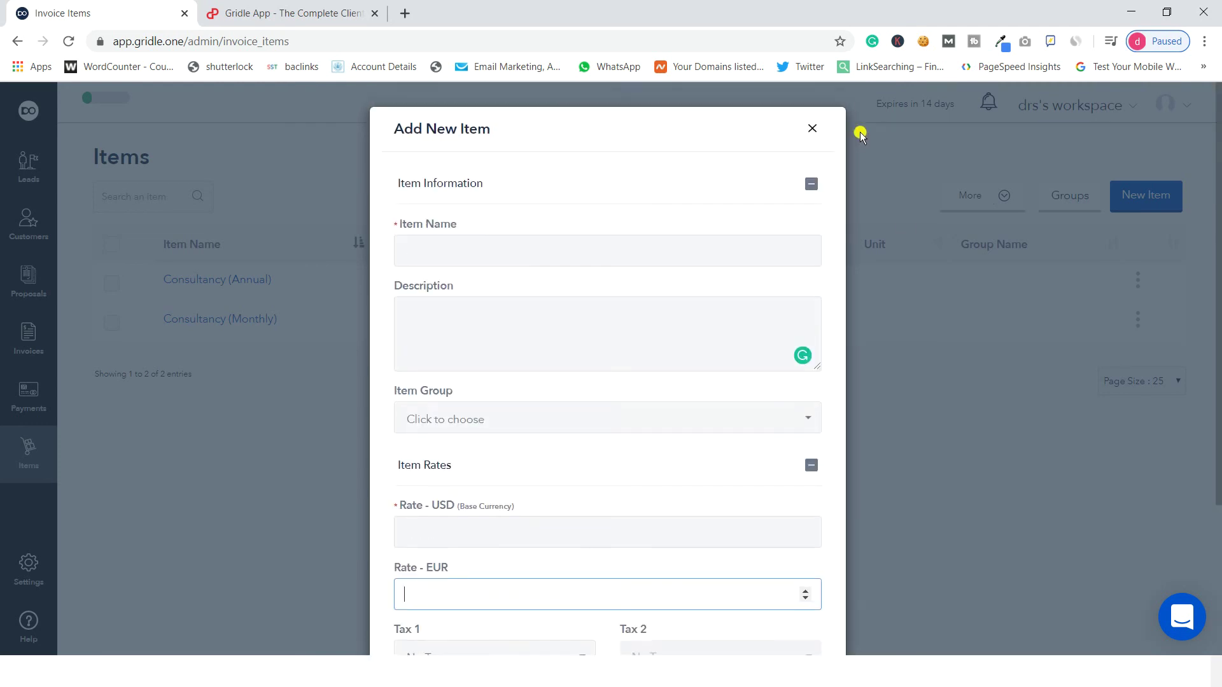
pyautogui.click(810, 128)
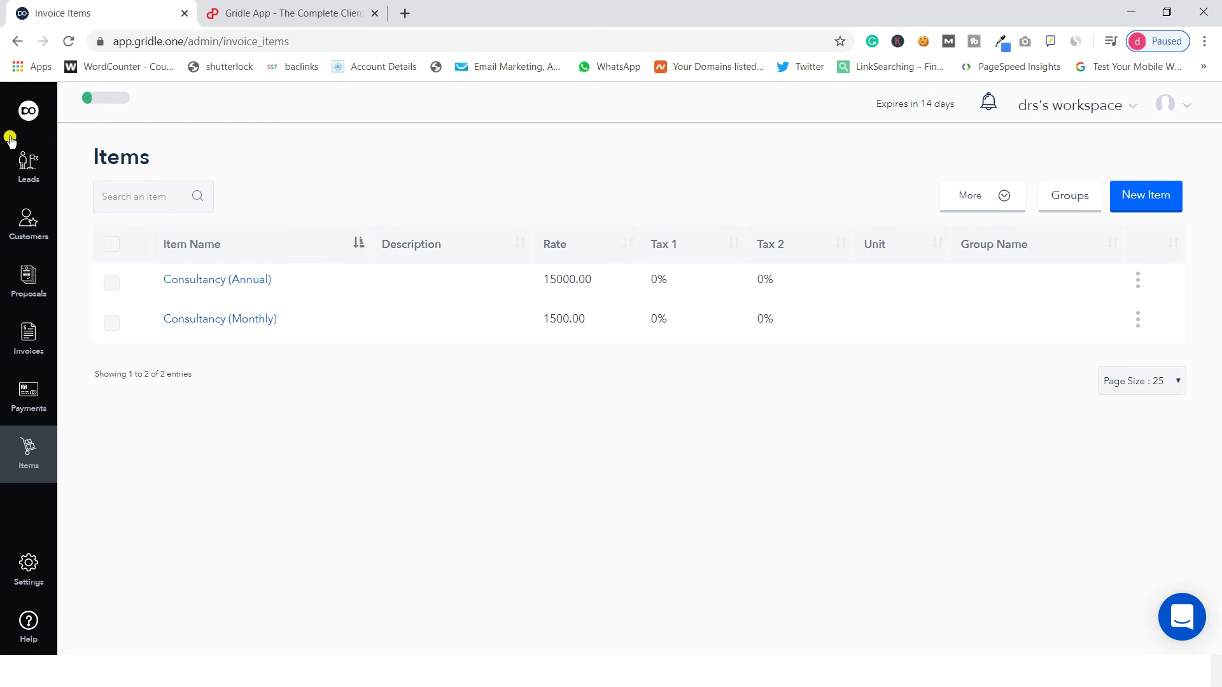
# Return to the dashboard and examine its invoices, proposals and leads summaries
pyautogui.click(42, 113)
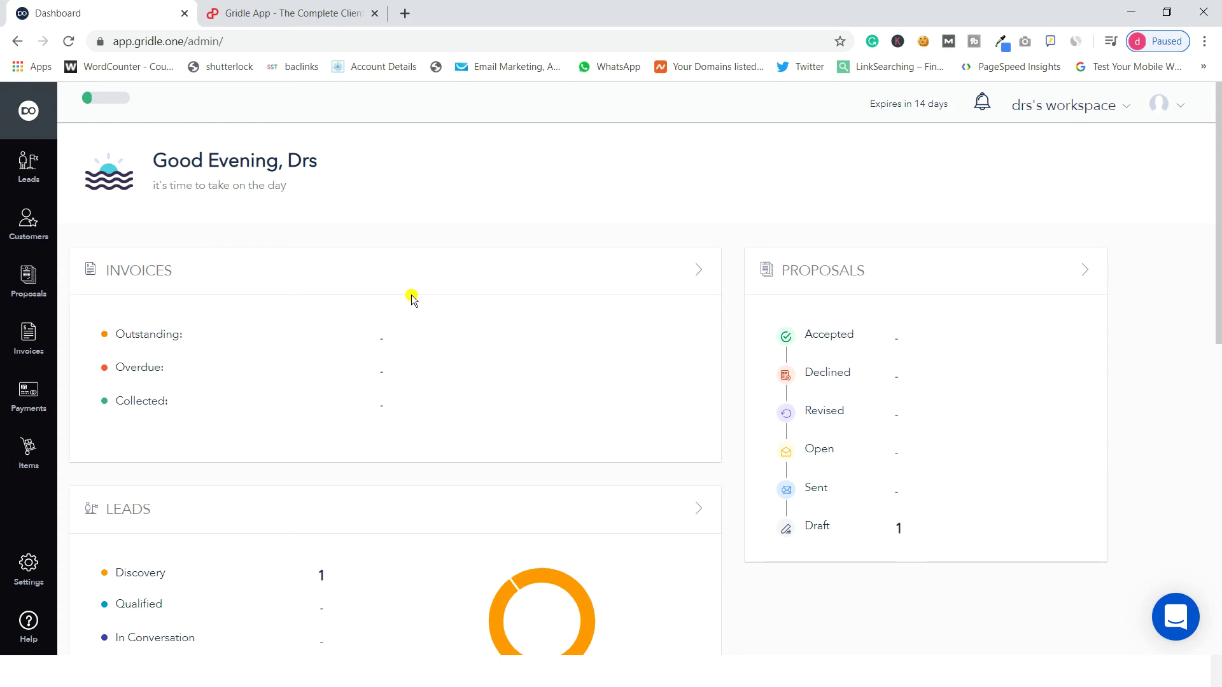
pyautogui.scroll(-5, 590, 408)
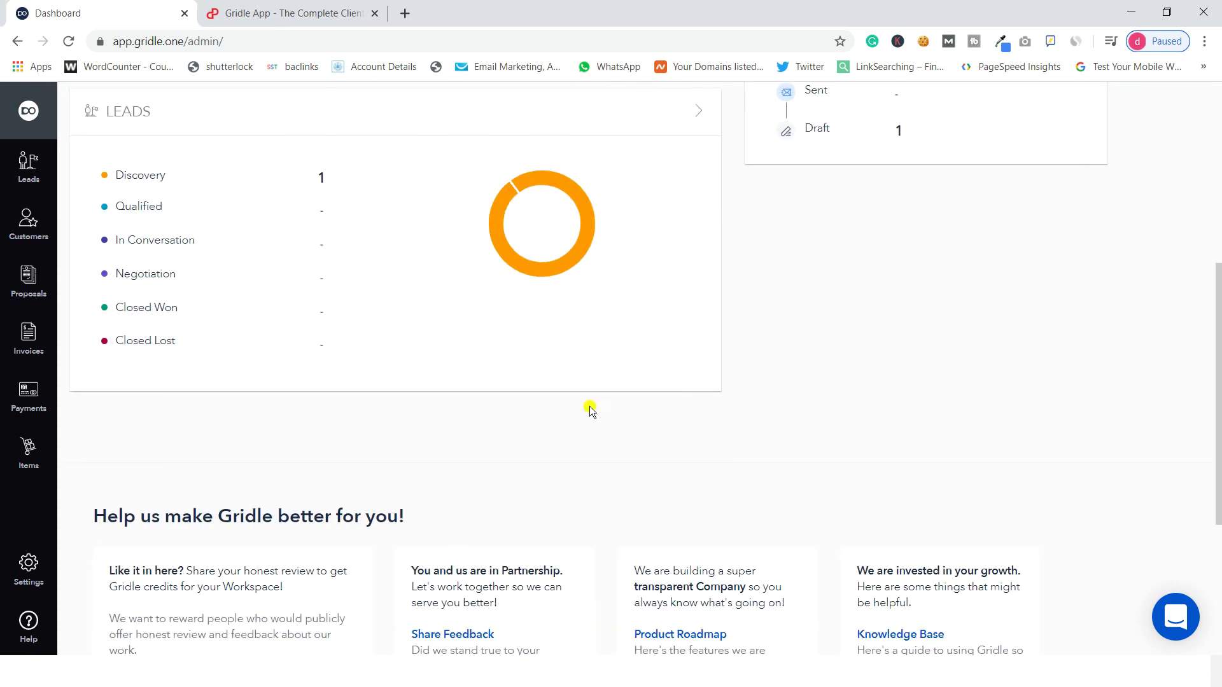
pyautogui.scroll(-2, 495, 260)
pyautogui.scroll(7, 433, 258)
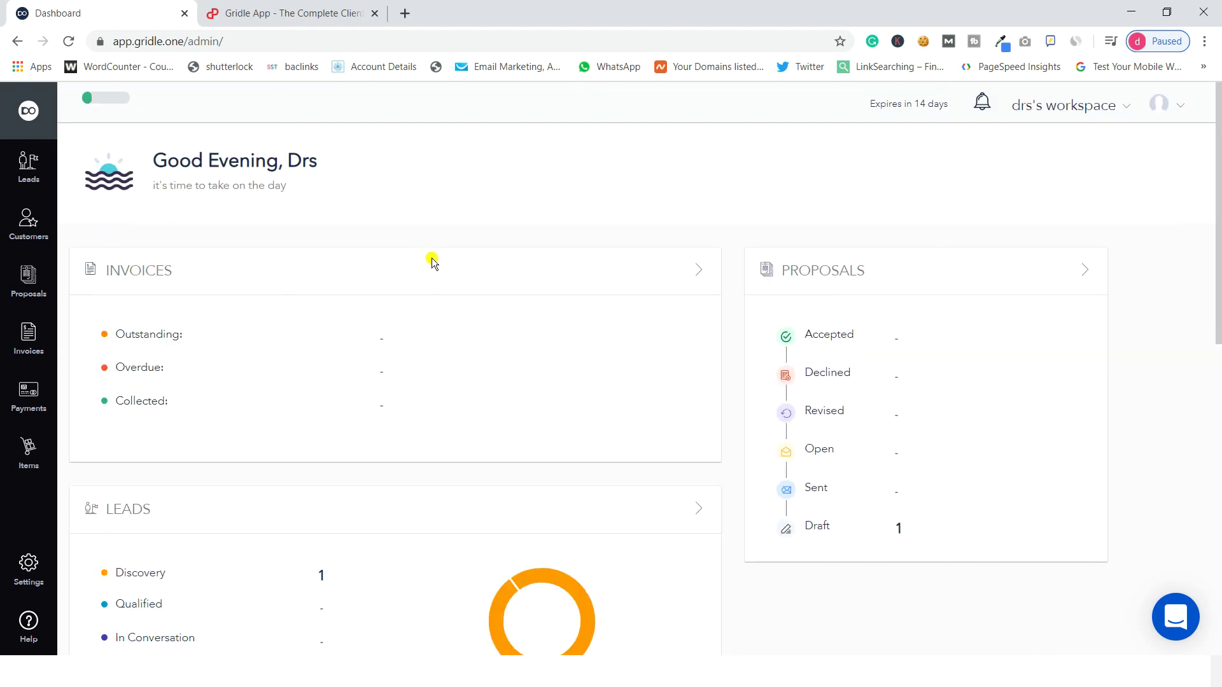
# Switch to the PitchGround deal page for Gridle and examine the lifetime price
pyautogui.click(289, 5)
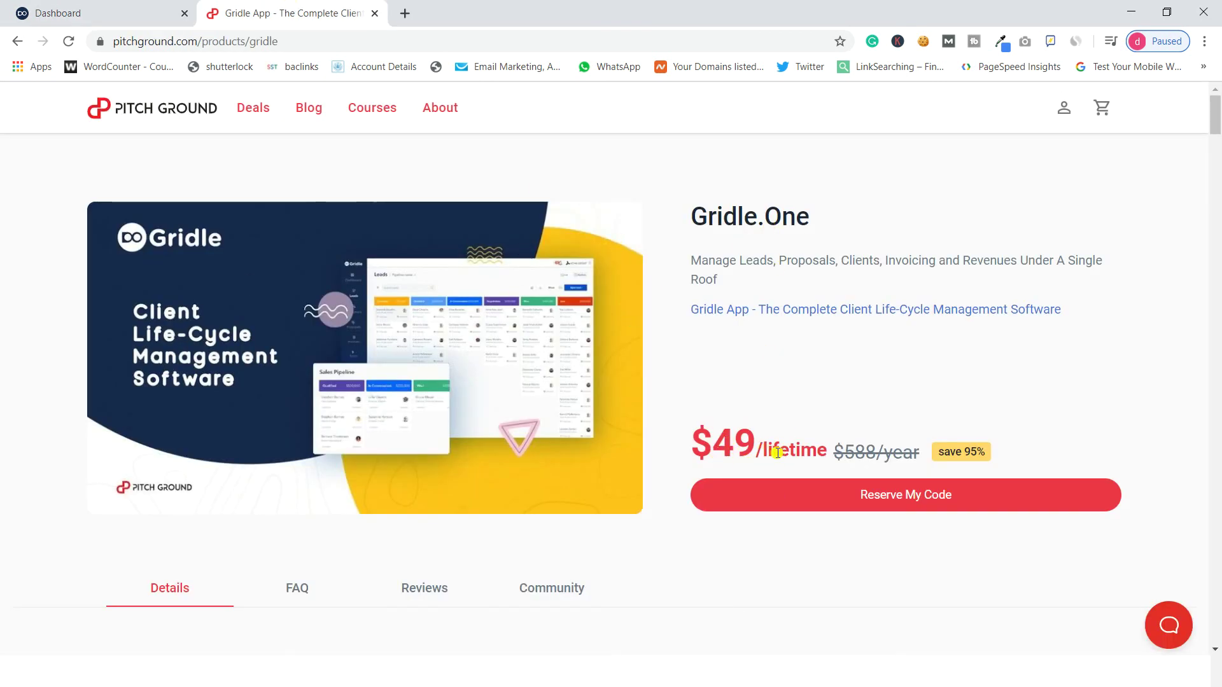
pyautogui.moveTo(716, 446); pyautogui.dragTo(792, 447)
pyautogui.click(801, 385)
pyautogui.scroll(-3, 762, 366)
pyautogui.scroll(-6, 719, 359)
pyautogui.scroll(9, 719, 359)
# Examine the $49 plan's feature list on the deal page, including its leads, online collections and reports limits and money-back guarantee
pyautogui.scroll(-4, 773, 332)
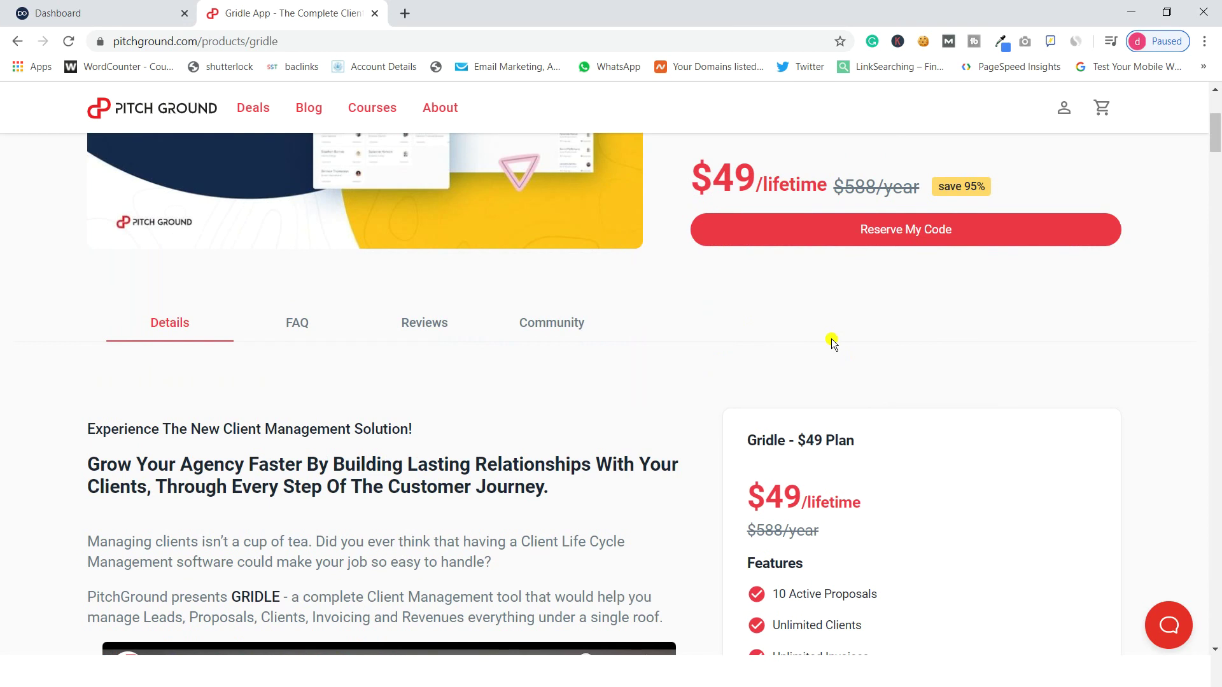
pyautogui.scroll(-4, 831, 338)
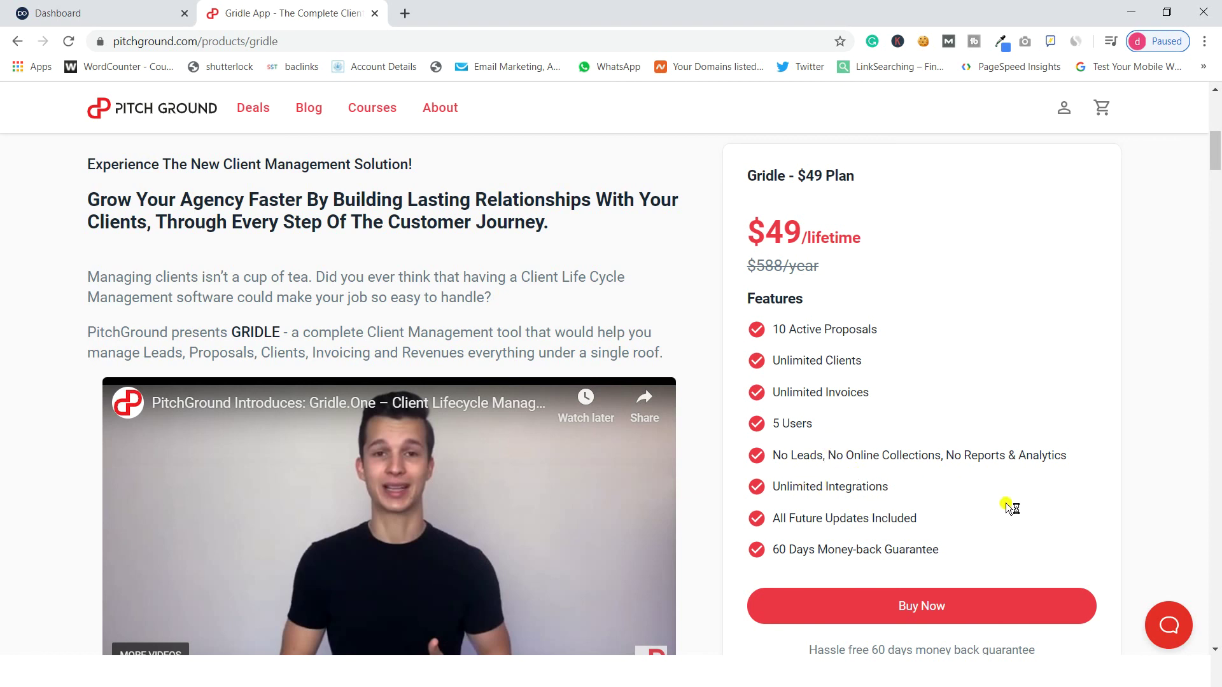
pyautogui.moveTo(1071, 454); pyautogui.dragTo(861, 456)
pyautogui.click(862, 493)
pyautogui.scroll(-2, 896, 489)
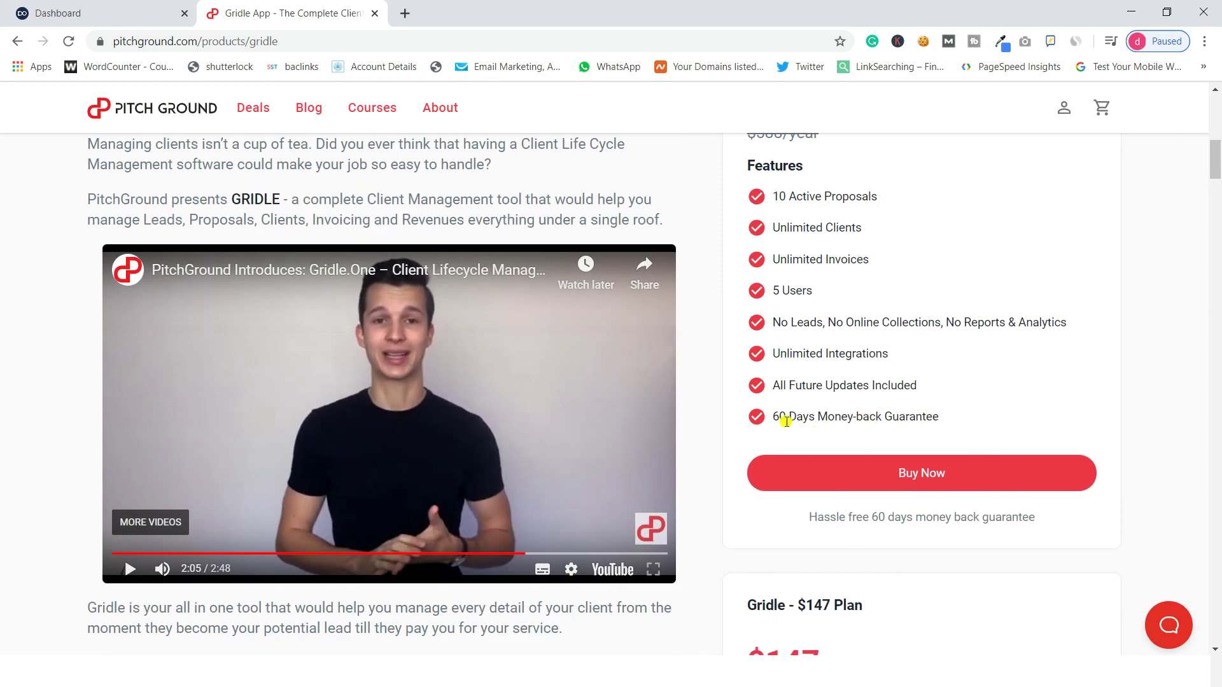
# Examine the $49 plan's money-back guarantee and active proposals limit on the deal page
pyautogui.moveTo(783, 420); pyautogui.dragTo(919, 420)
pyautogui.click(960, 410)
pyautogui.scroll(-6, 923, 388)
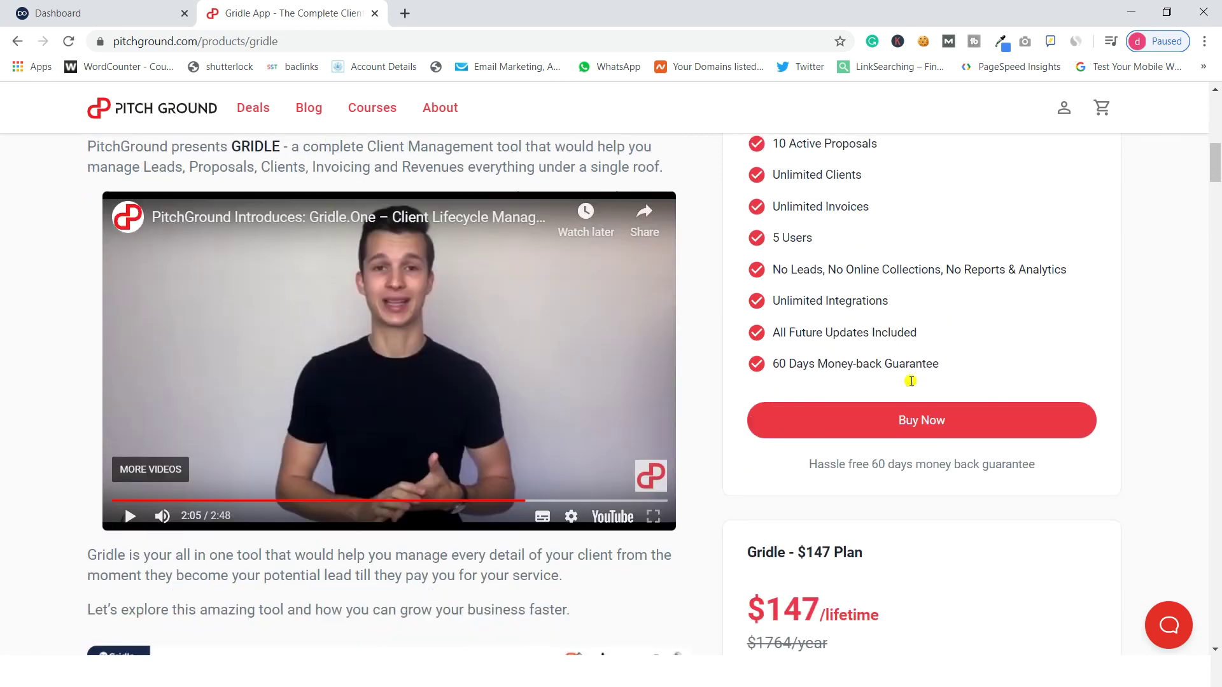
pyautogui.scroll(16, 827, 325)
pyautogui.scroll(-8, 659, 311)
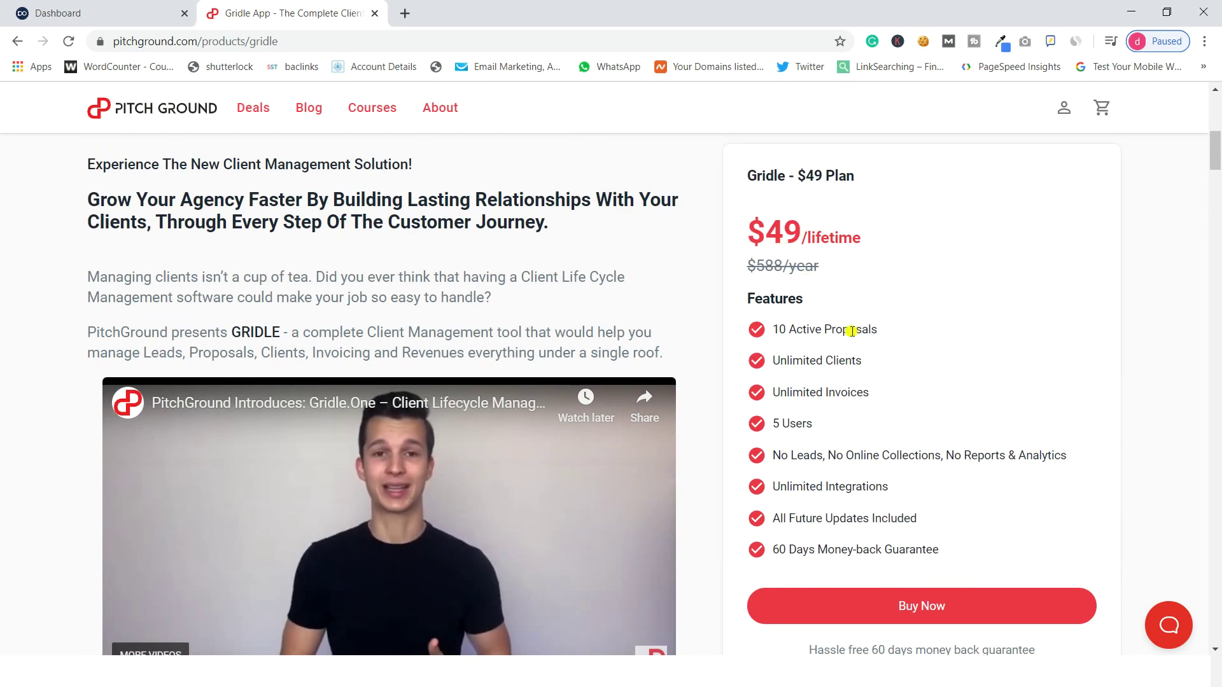
# Compare the $147 plan's lifetime price and feature list with those of the $245 plan
pyautogui.scroll(-8, 846, 366)
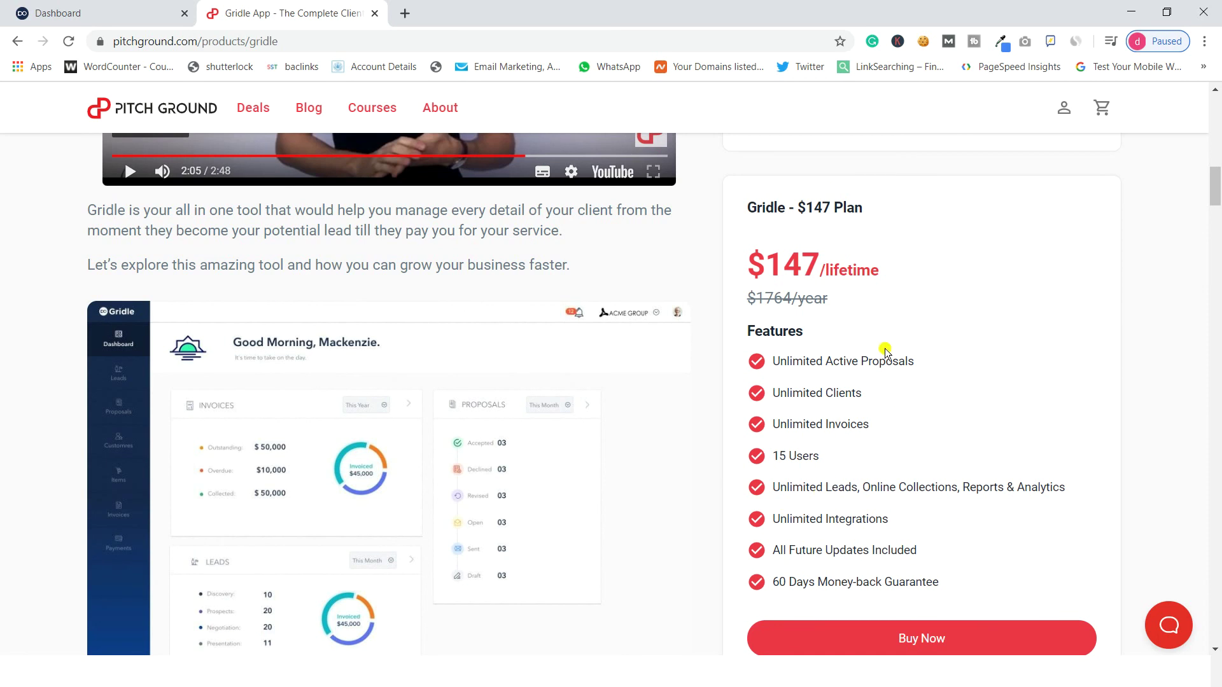
pyautogui.scroll(-5, 917, 324)
pyautogui.scroll(4, 891, 320)
pyautogui.scroll(-2, 878, 305)
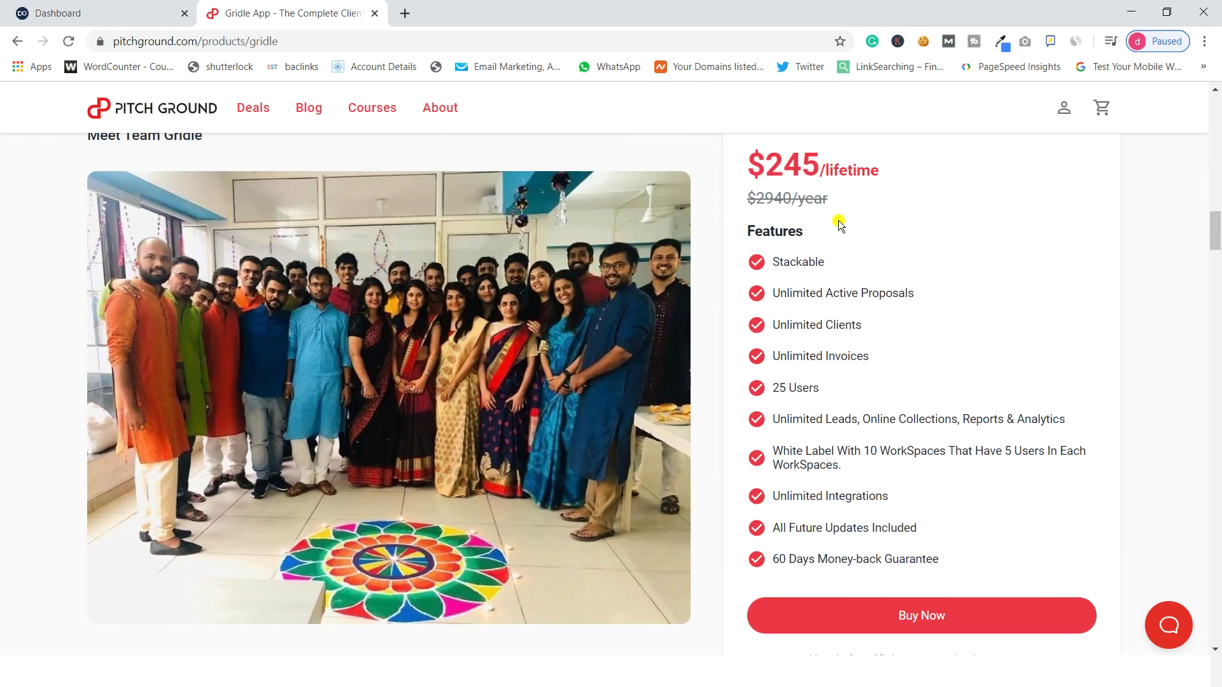
pyautogui.scroll(8, 904, 318)
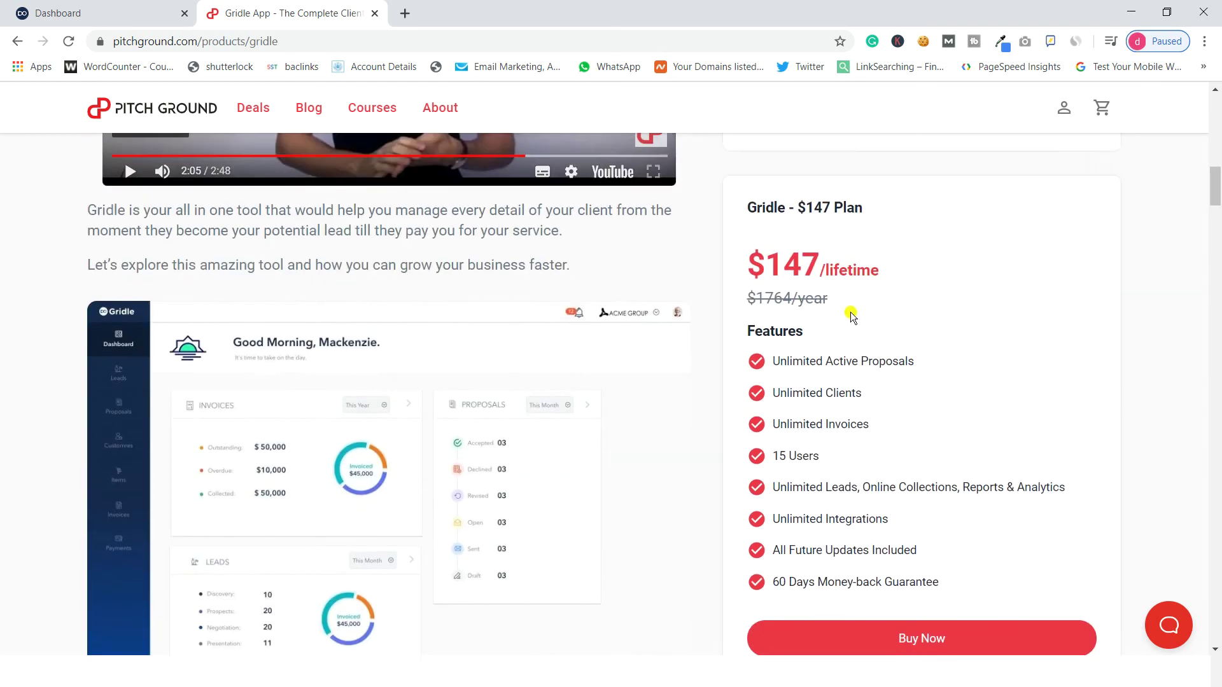
# Examine the $245 plan's user limit and white label features, continuing to the Sales Automation section
pyautogui.scroll(-8, 850, 316)
pyautogui.moveTo(773, 386); pyautogui.dragTo(810, 387)
pyautogui.click(868, 412)
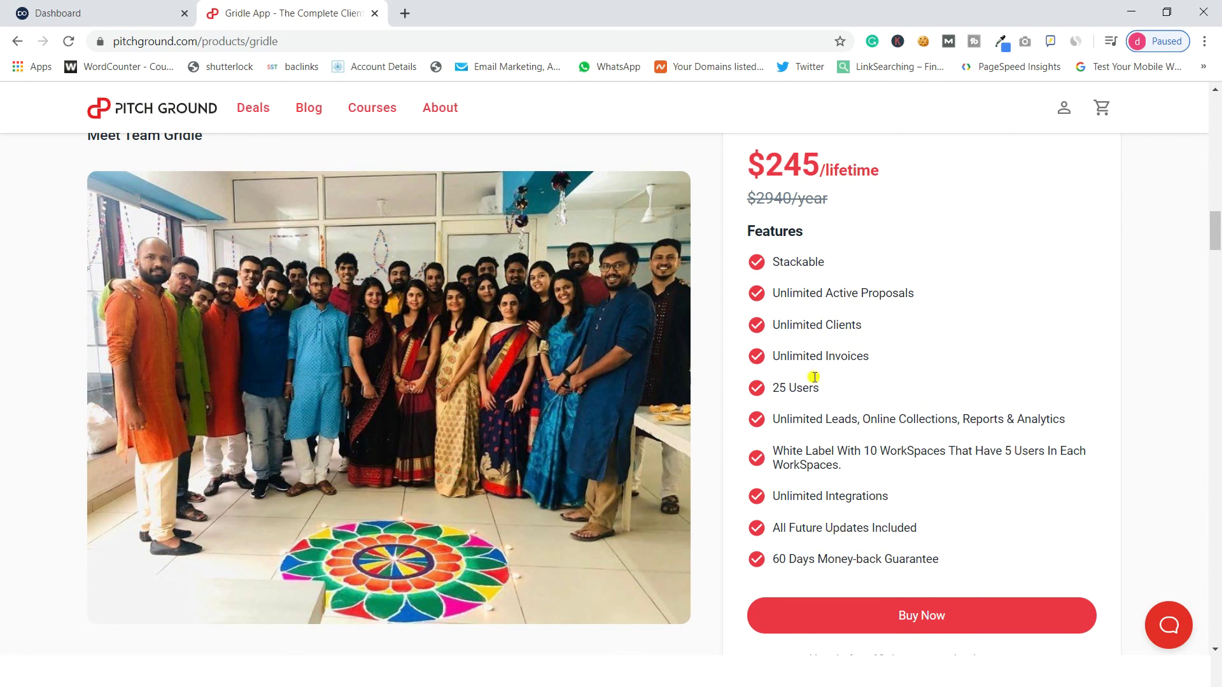
pyautogui.scroll(-6, 885, 308)
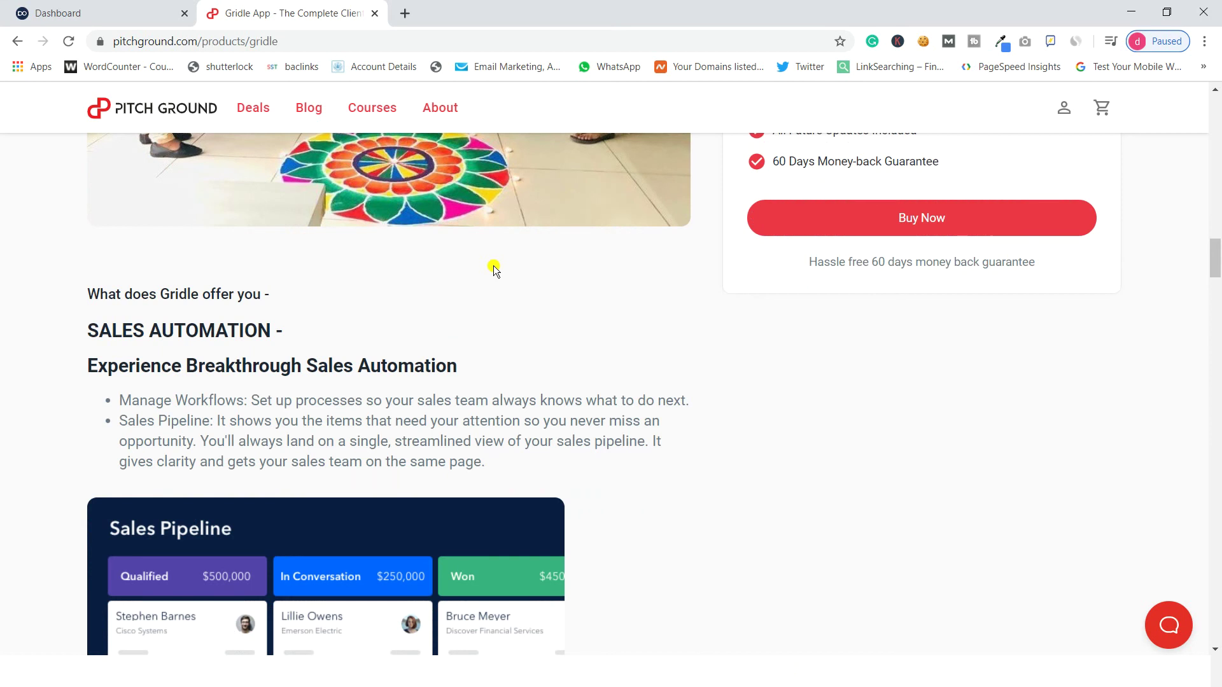
# Review the $49, $147 and $245 lifetime plans once more on the deal page
pyautogui.scroll(20, 494, 266)
pyautogui.scroll(-10, 415, 268)
pyautogui.scroll(4, 342, 259)
pyautogui.scroll(-8, 346, 258)
pyautogui.scroll(2, 345, 239)
pyautogui.scroll(-2, 382, 242)
pyautogui.scroll(2, 395, 241)
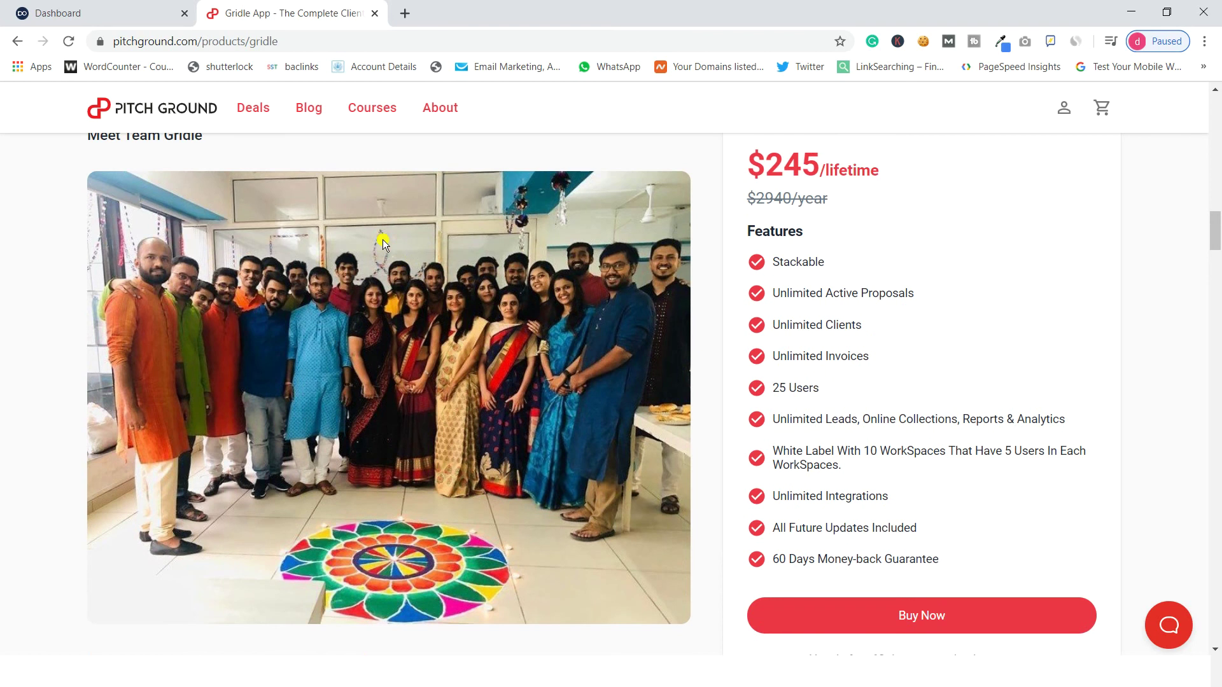
pyautogui.scroll(5, 368, 227)
# Switch to the Gridle dashboard and examine its review credits, feedback and knowledge base links, plus the summary cards
pyautogui.click(96, 12)
pyautogui.scroll(-10, 246, 316)
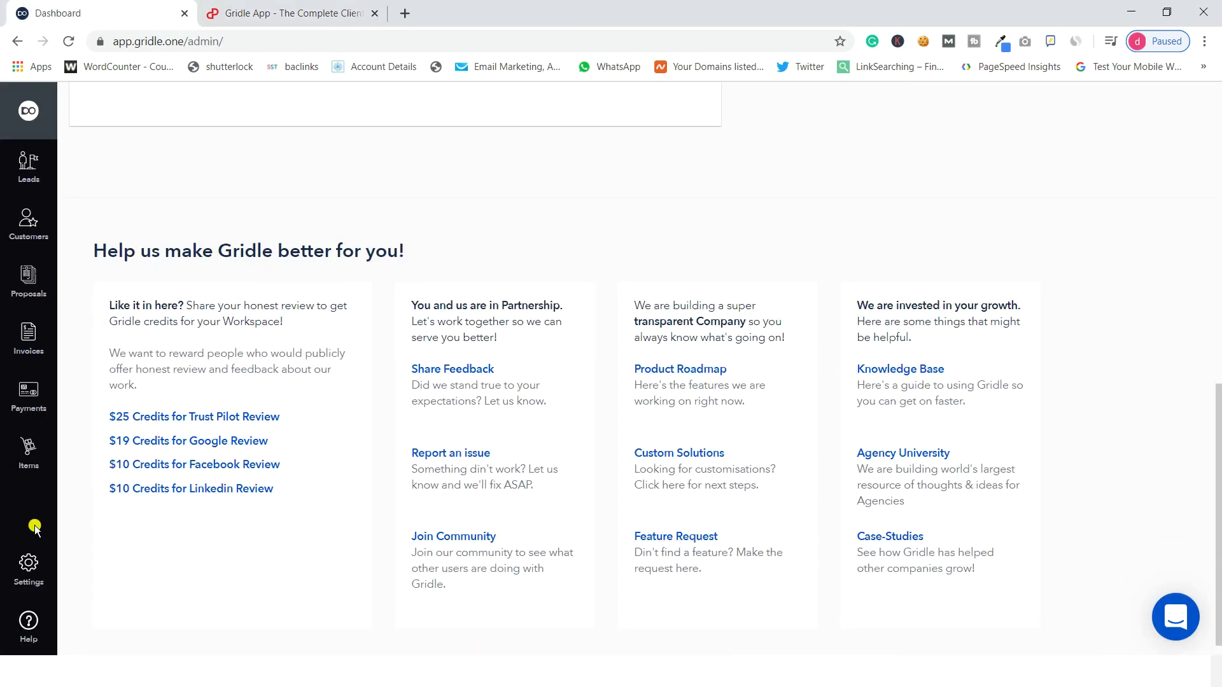
pyautogui.scroll(-1, 330, 433)
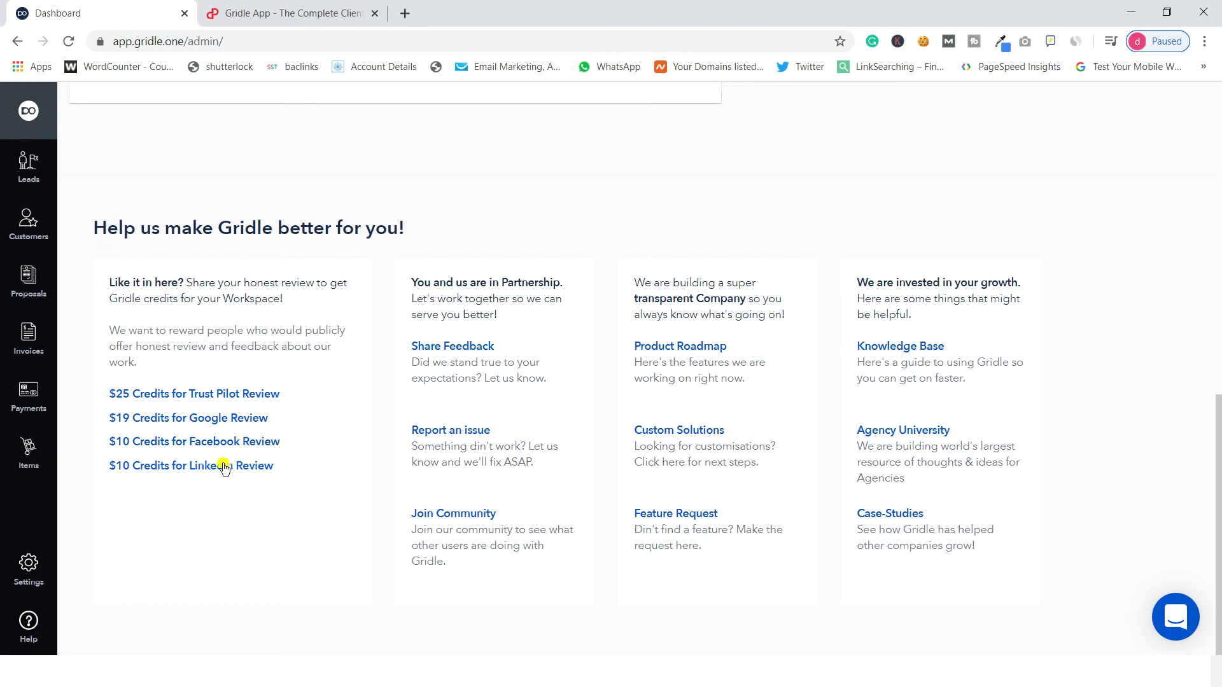
pyautogui.scroll(15, 228, 254)
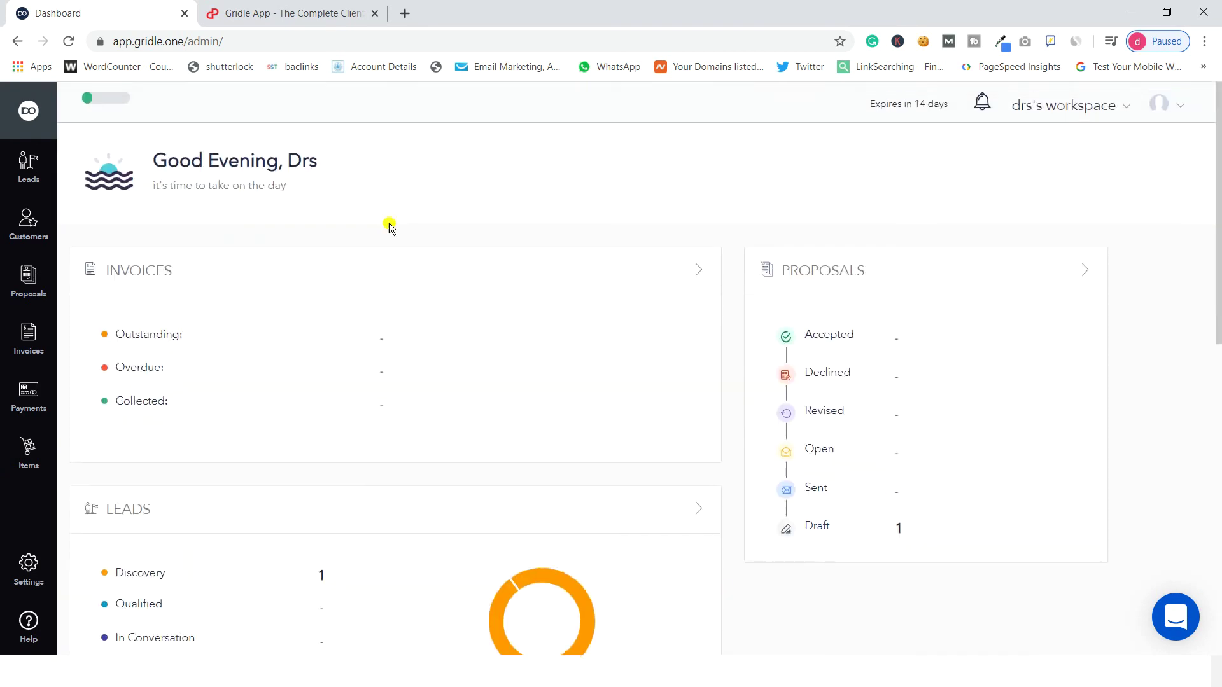
pyautogui.scroll(-15, 414, 220)
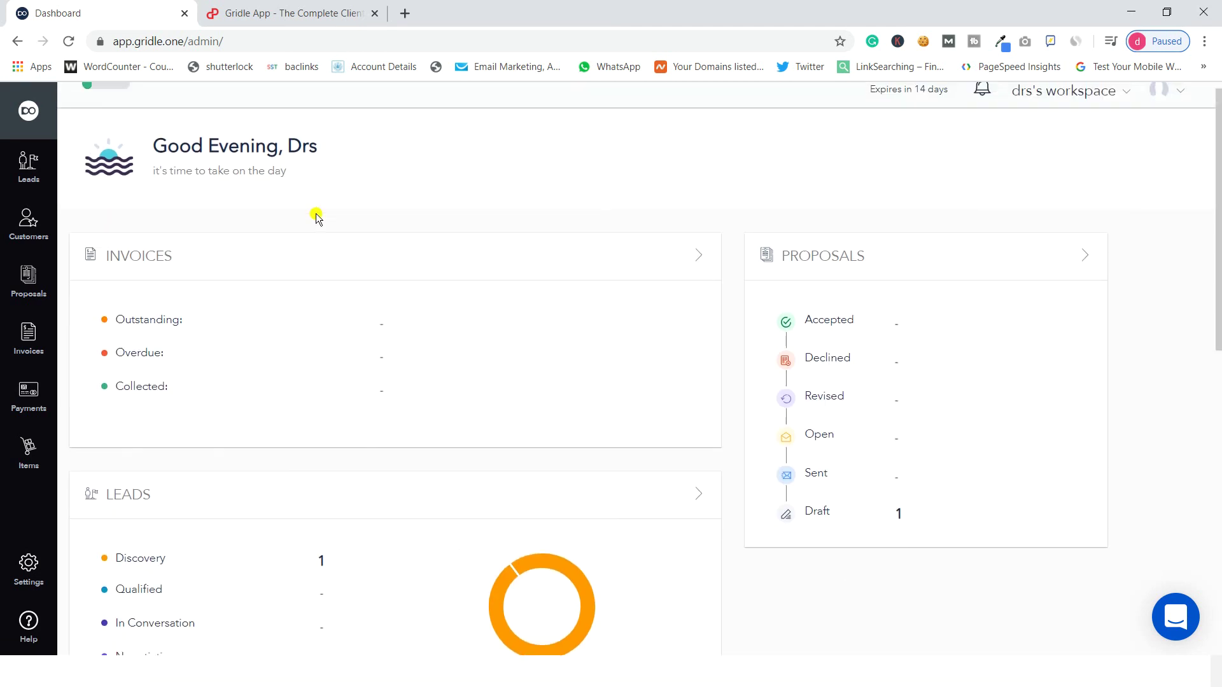
# Return to the PitchGround deal page, show its main Gridle.One offer, and place its browser tab before the Dashboard tab
pyautogui.click(252, 7)
pyautogui.scroll(5, 373, 131)
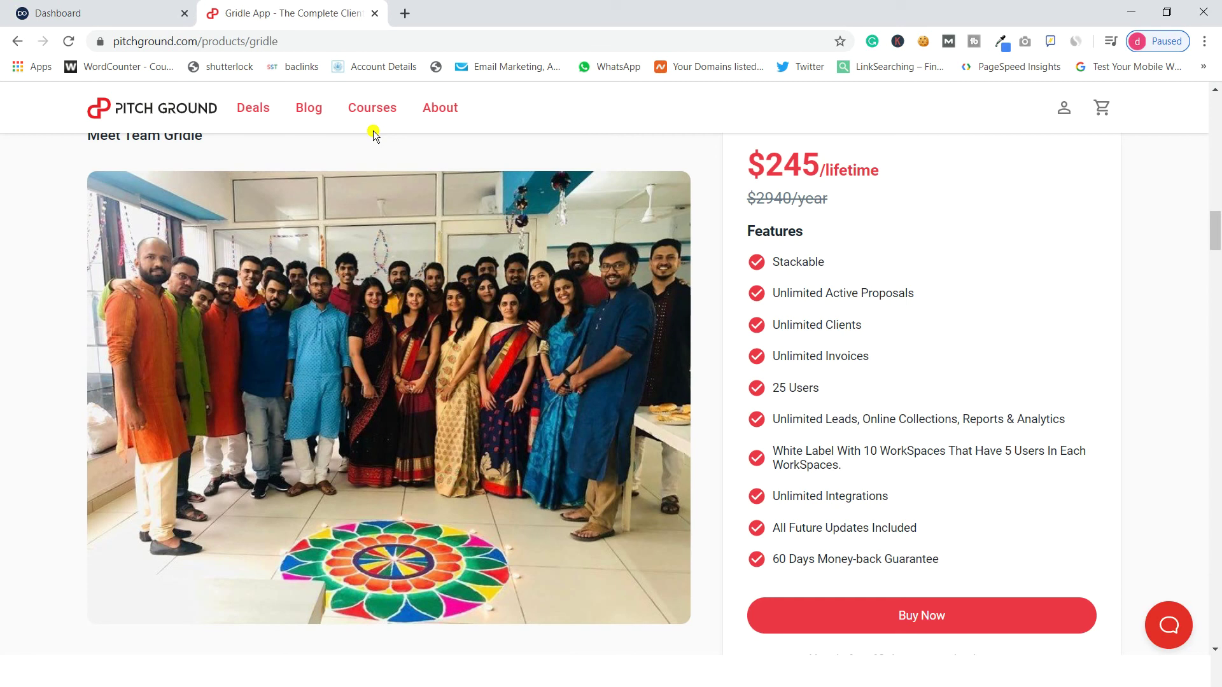
pyautogui.scroll(10, 373, 131)
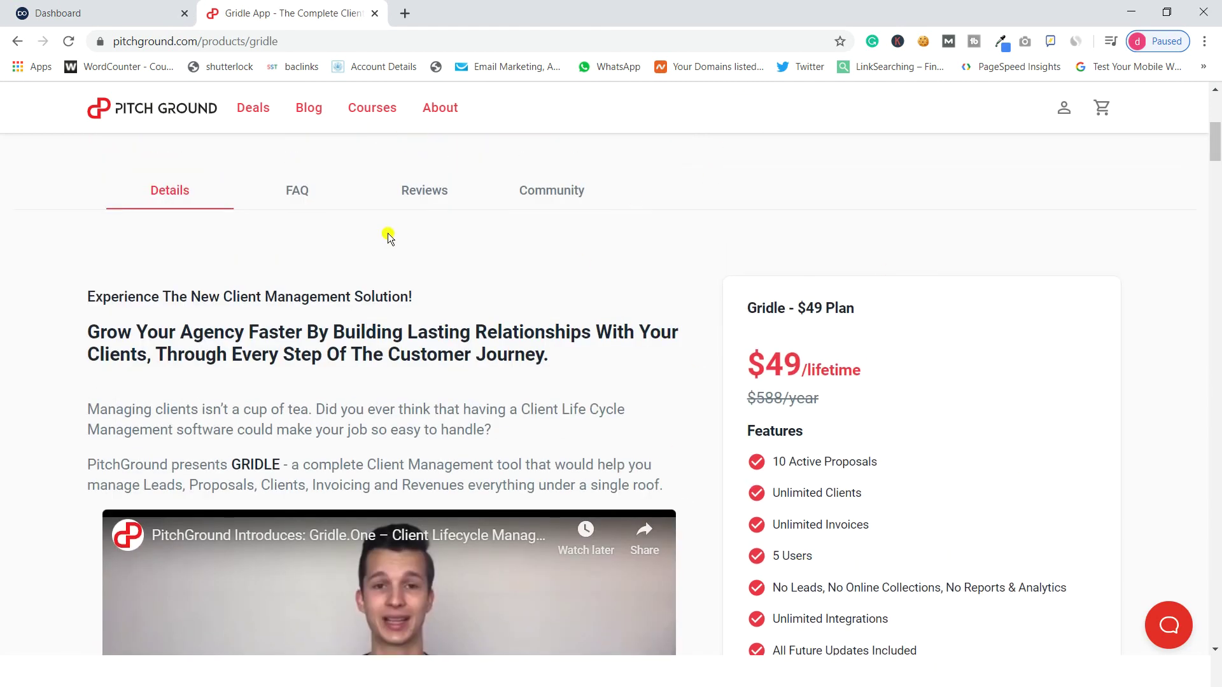
pyautogui.scroll(6, 390, 235)
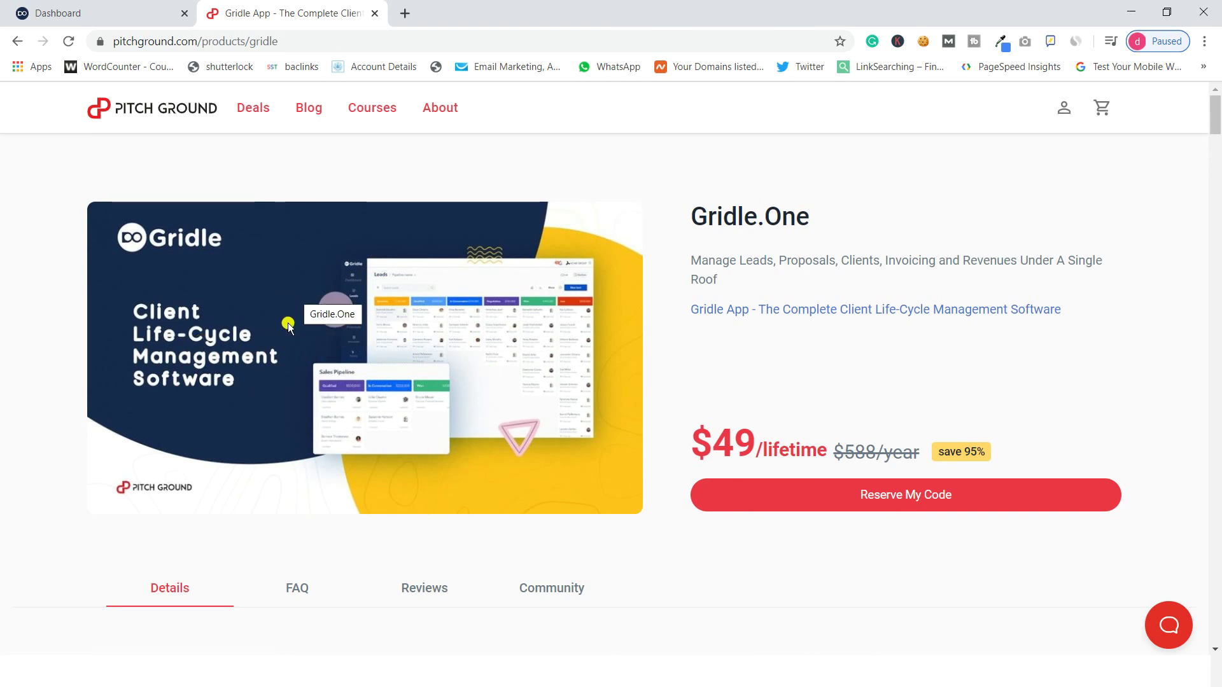
pyautogui.moveTo(265, 5); pyautogui.dragTo(75, 9)
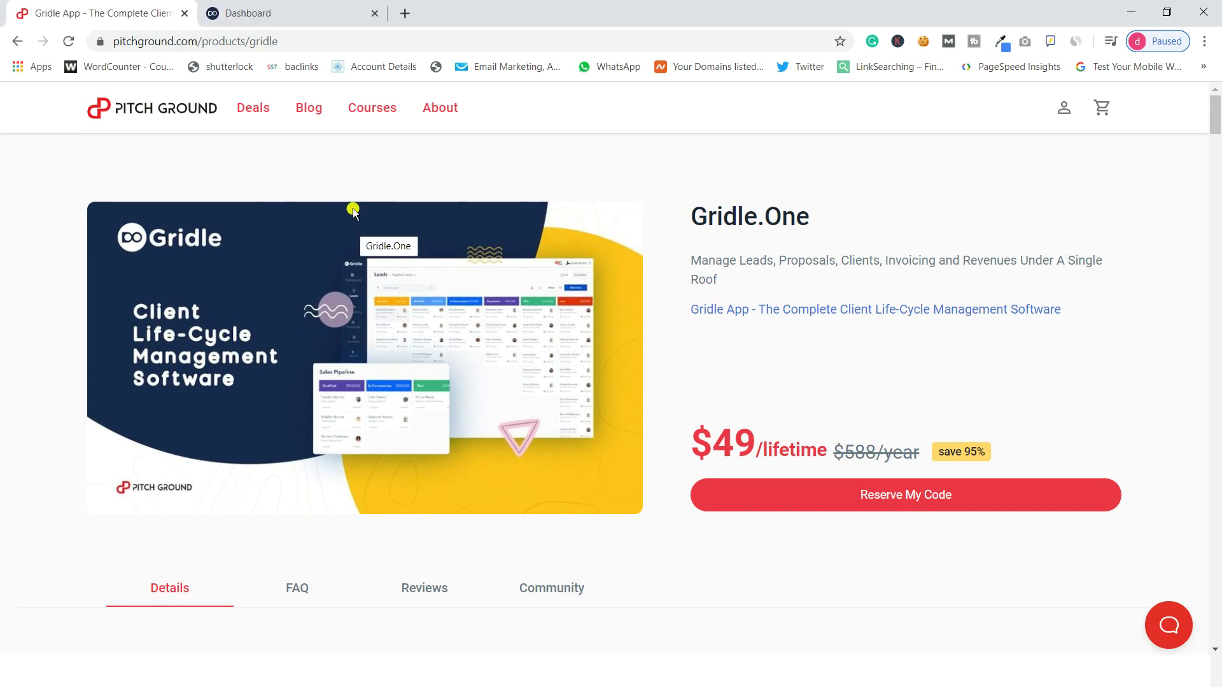